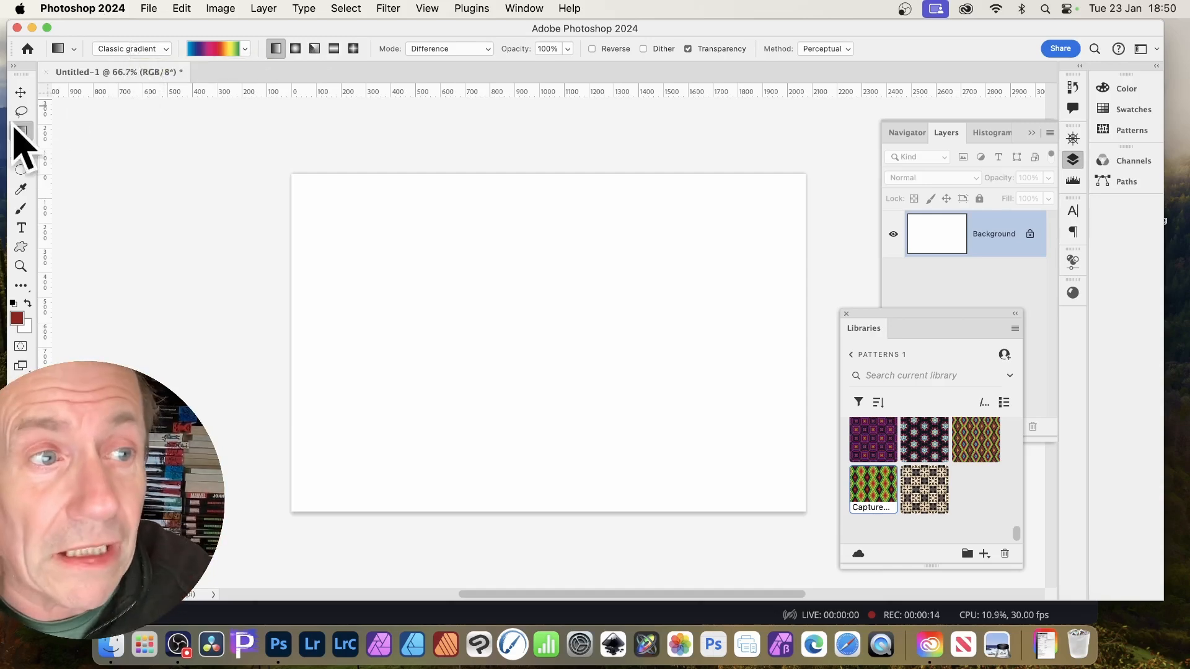
Set up the Gradient tool as a Classic gradient in Difference mode, checking the available Legacy Gradients presets.
left_click(155, 50)
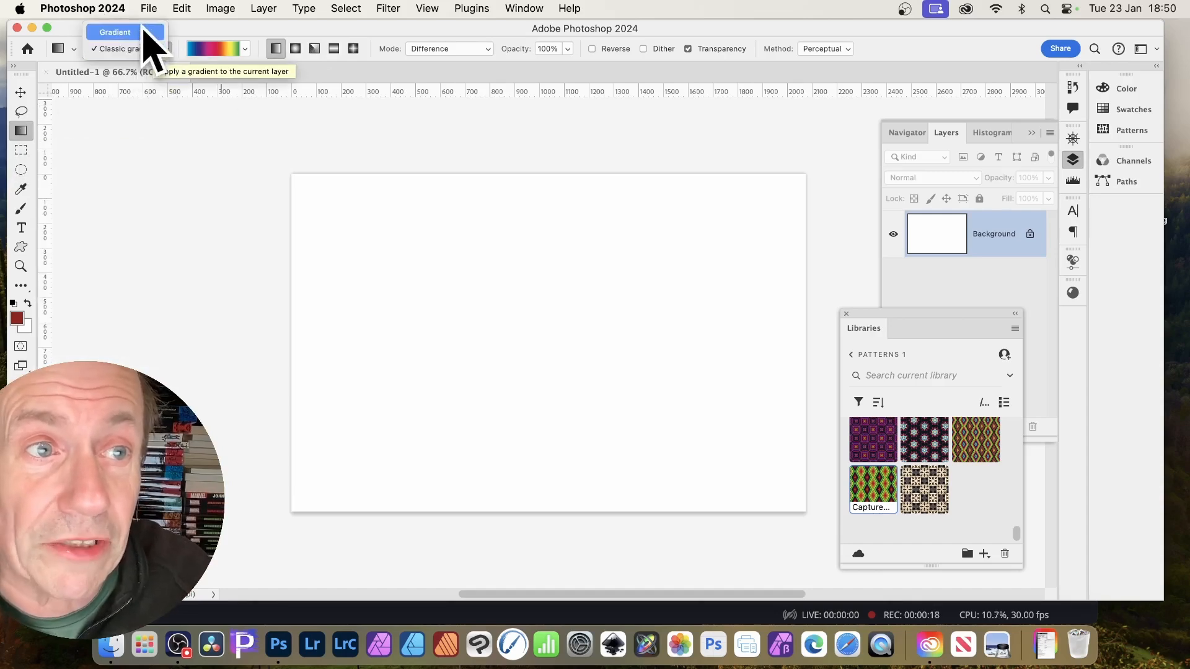
left_click(143, 49)
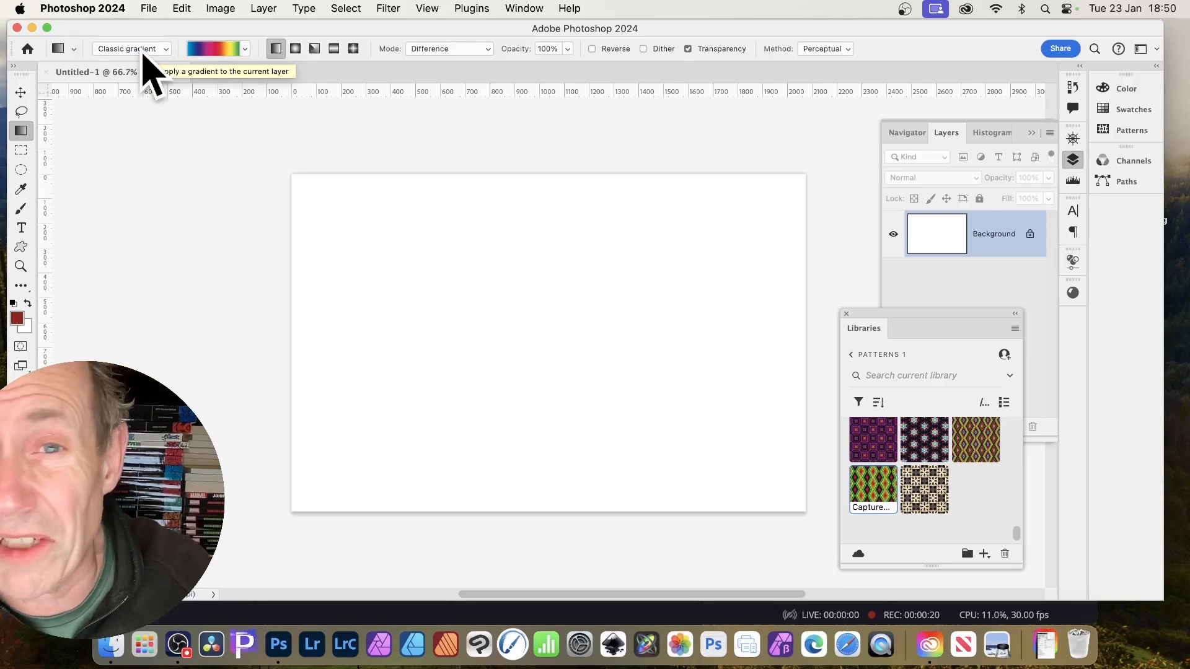
left_click(245, 49)
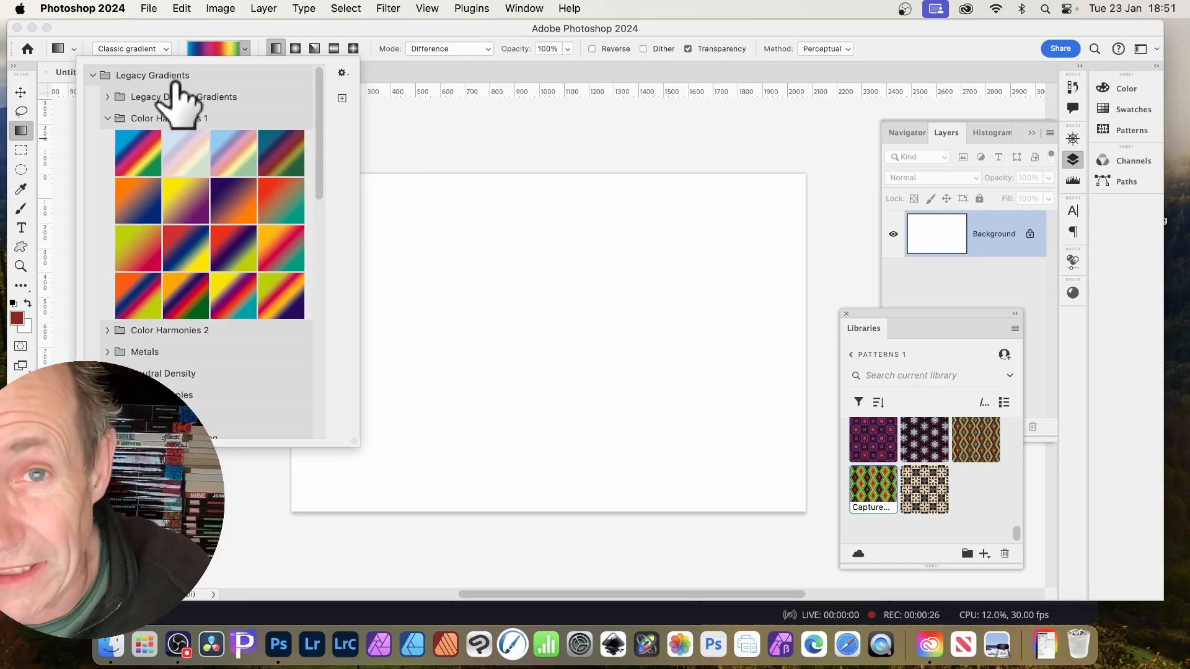
left_click(397, 28)
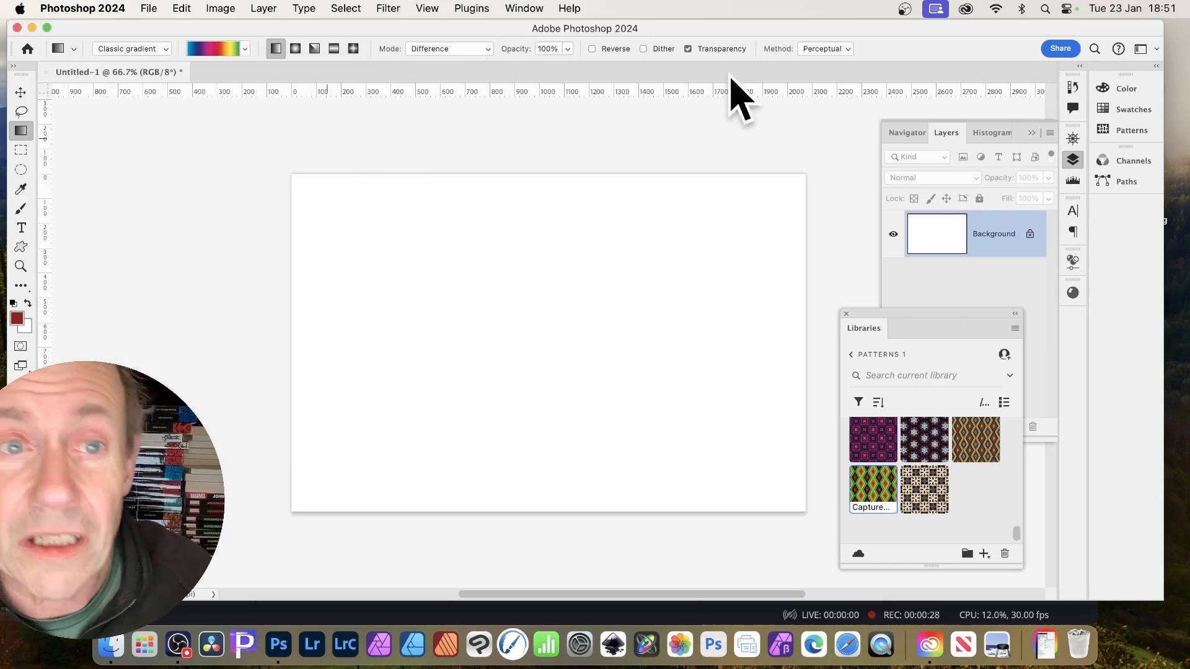
left_click(457, 49)
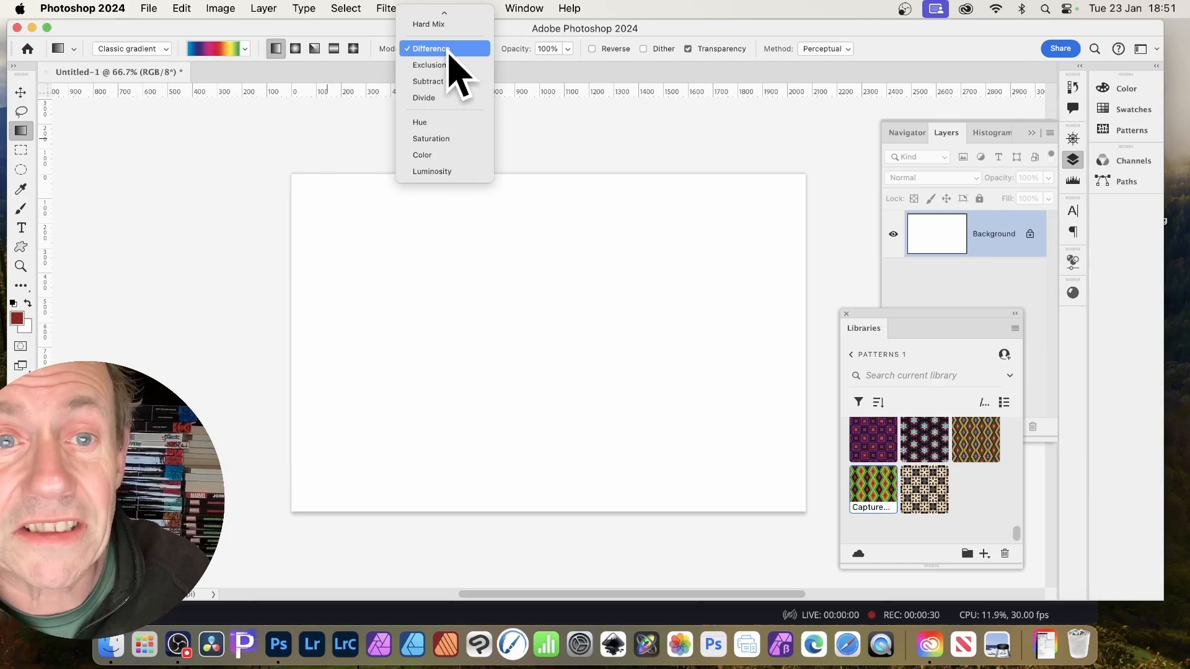
left_click(449, 53)
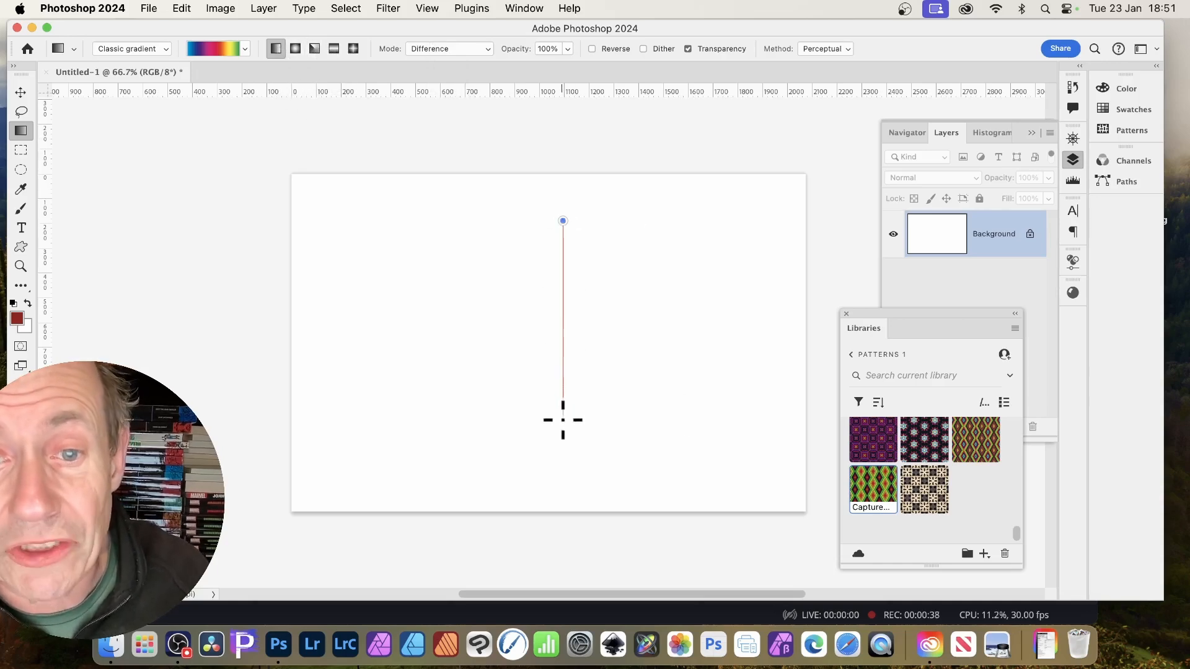
Layer eight vertical linear gradients of varying length over the Background layer to build up horizontal multicoloured stripes.
left_click_drag(562, 438, 563, 433)
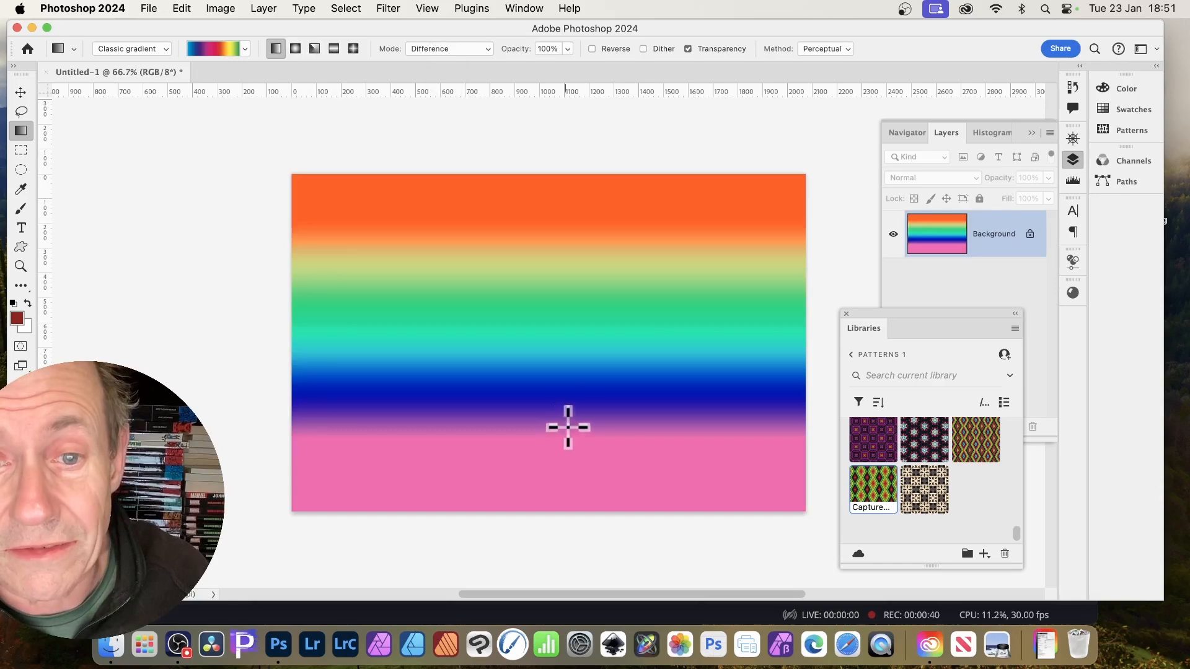
left_click_drag(579, 207, 576, 403)
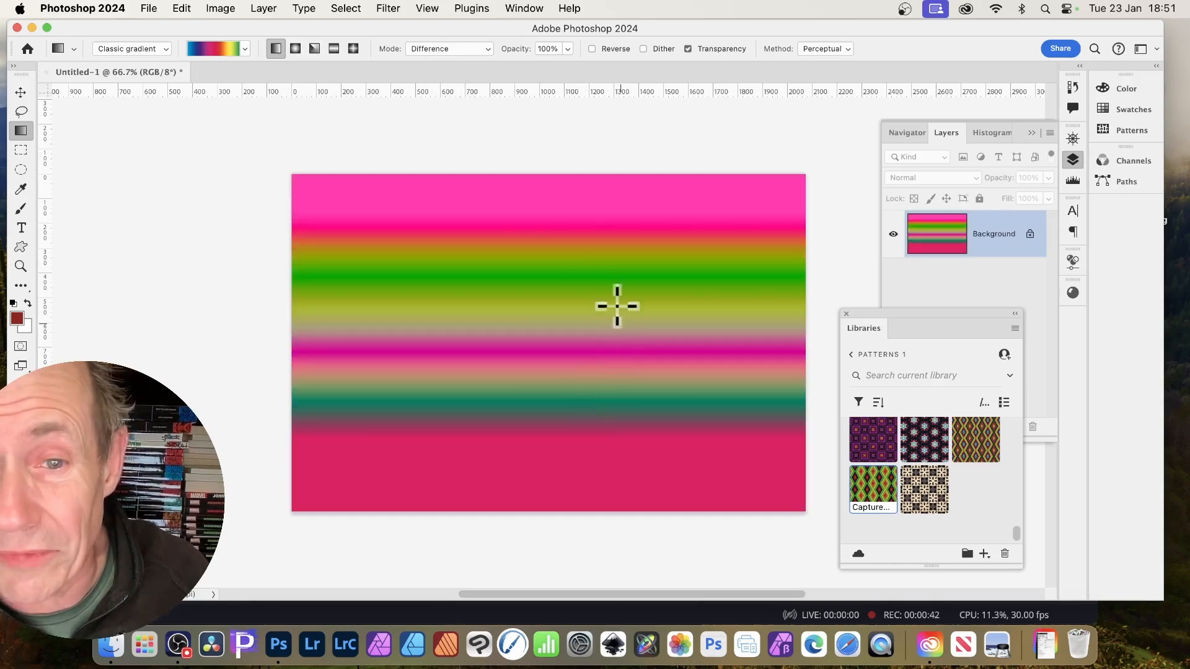
left_click_drag(426, 195, 422, 392)
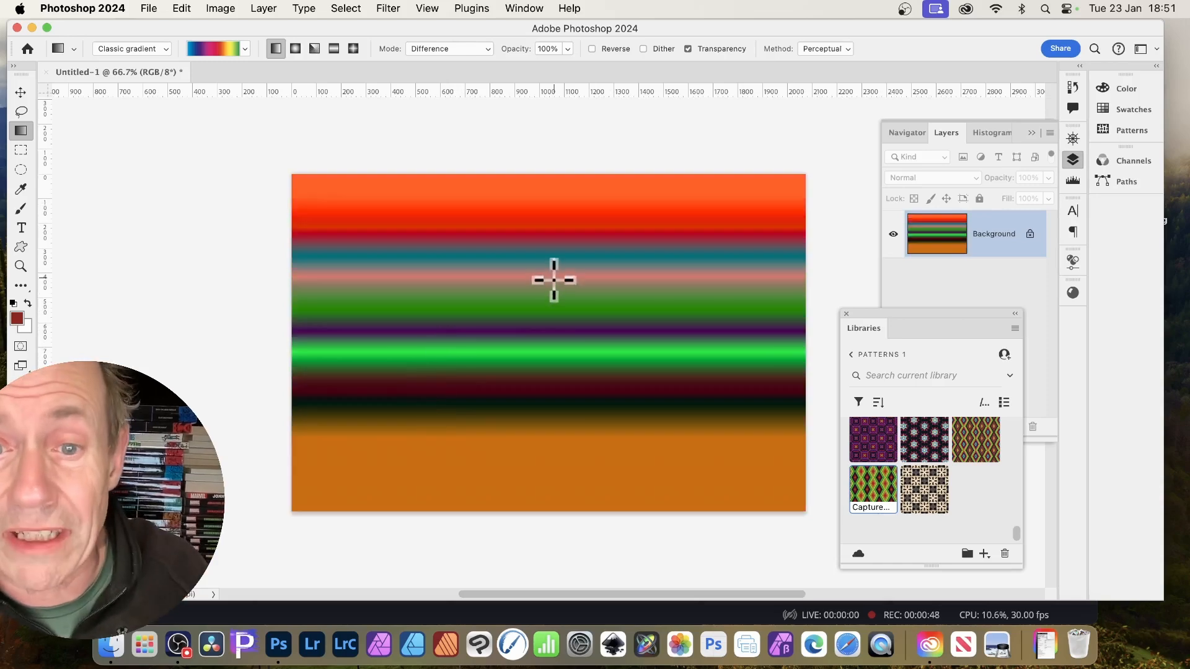
left_click_drag(651, 197, 643, 379)
left_click_drag(584, 226, 576, 348)
left_click_drag(550, 211, 550, 281)
left_click_drag(607, 212, 606, 247)
left_click_drag(532, 197, 522, 489)
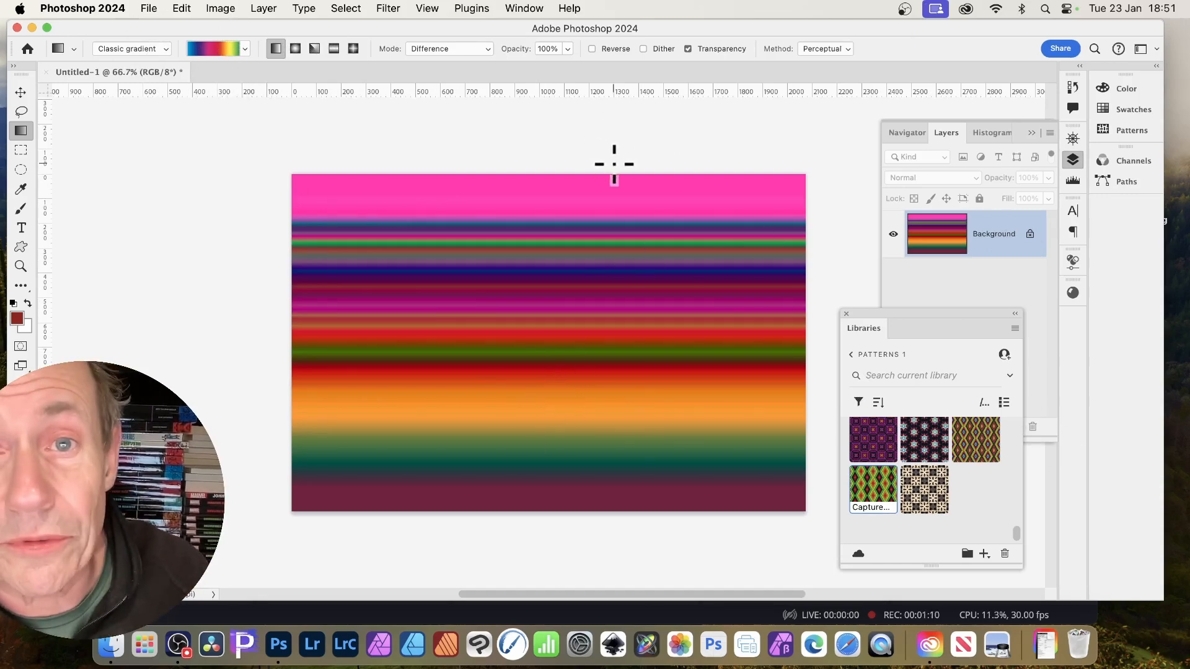
Move the Libraries panel beside the Layers panel and reopen the Patterns 1 library from the library list.
left_click(520, 7)
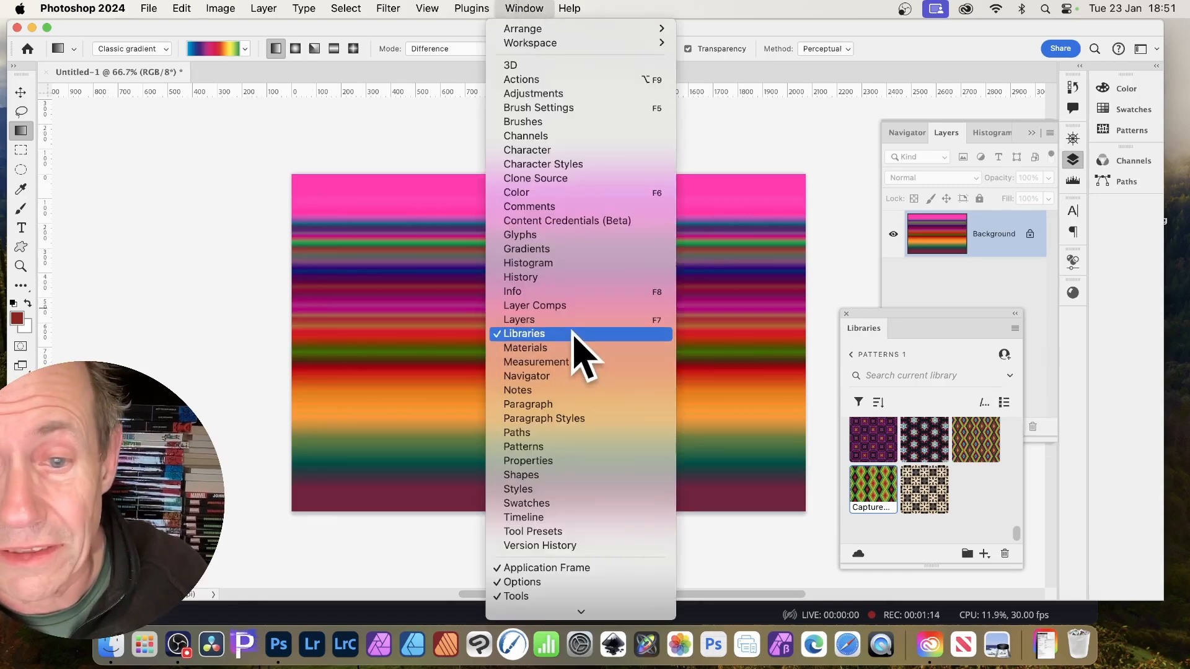
left_click(942, 332)
left_click_drag(943, 332, 799, 174)
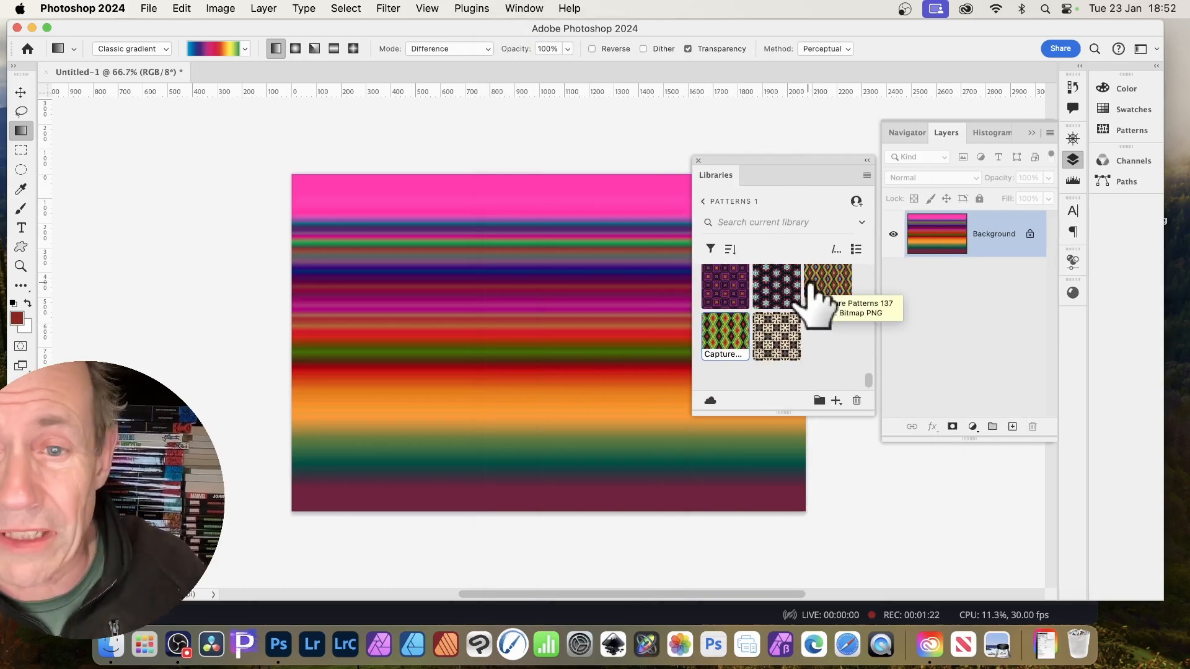
left_click(703, 202)
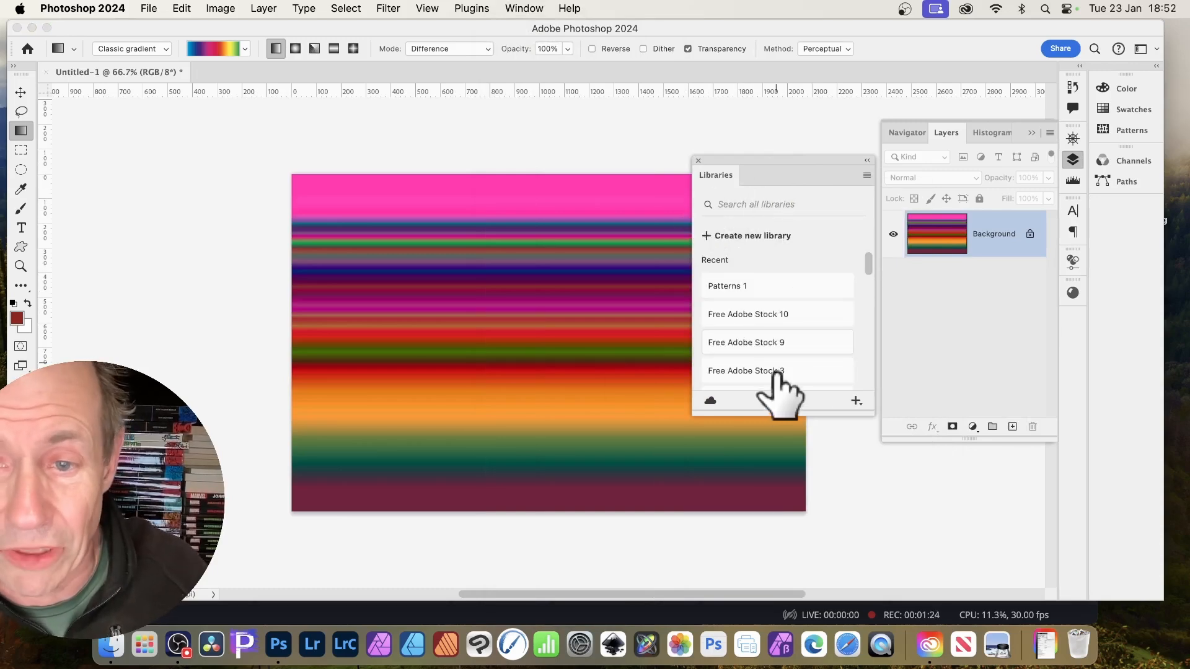
left_click(724, 287)
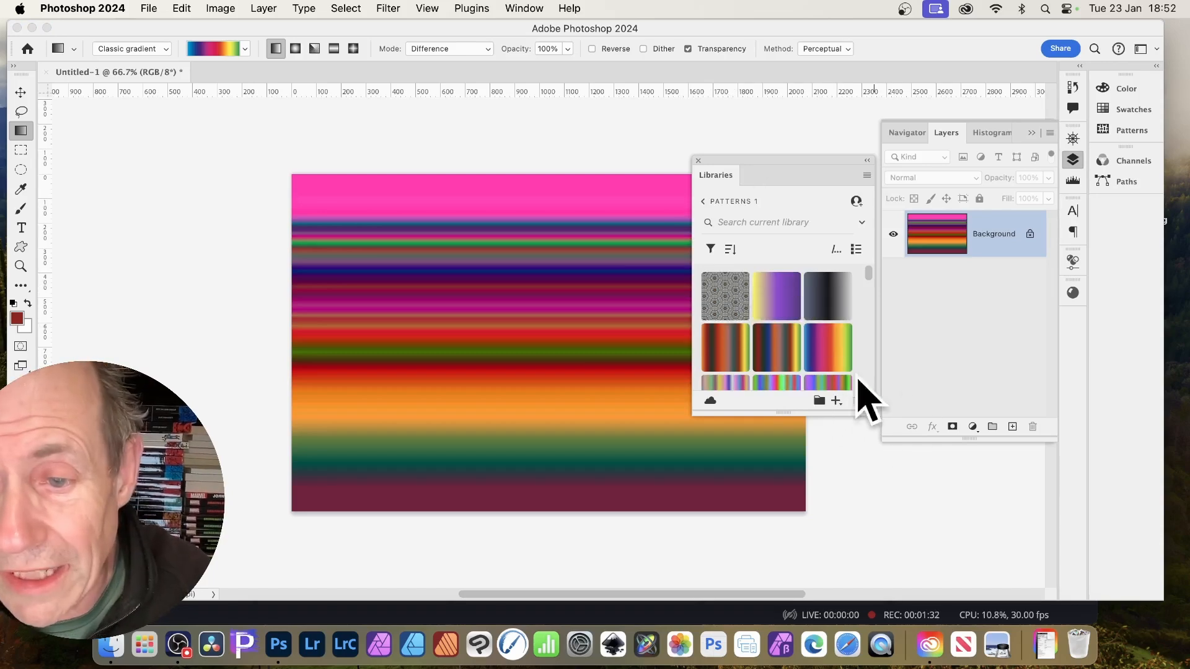
Extract a hexagonal pattern from the striped image at scale 1.2 and save it to CC Libraries.
left_click(838, 403)
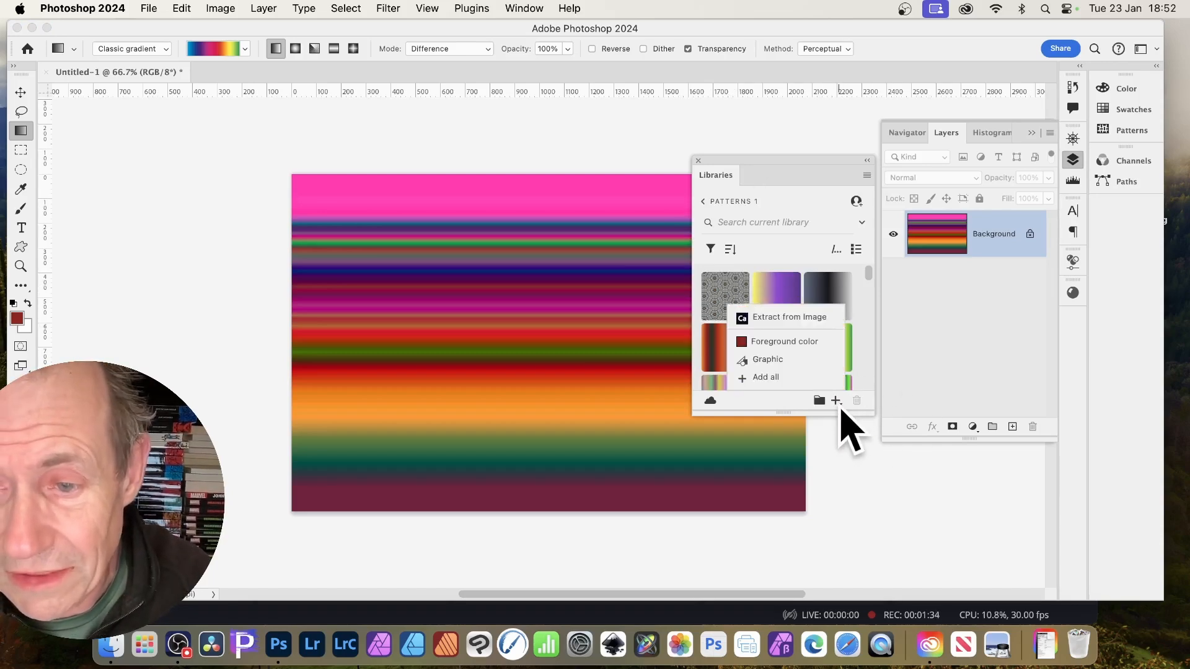
left_click(810, 316)
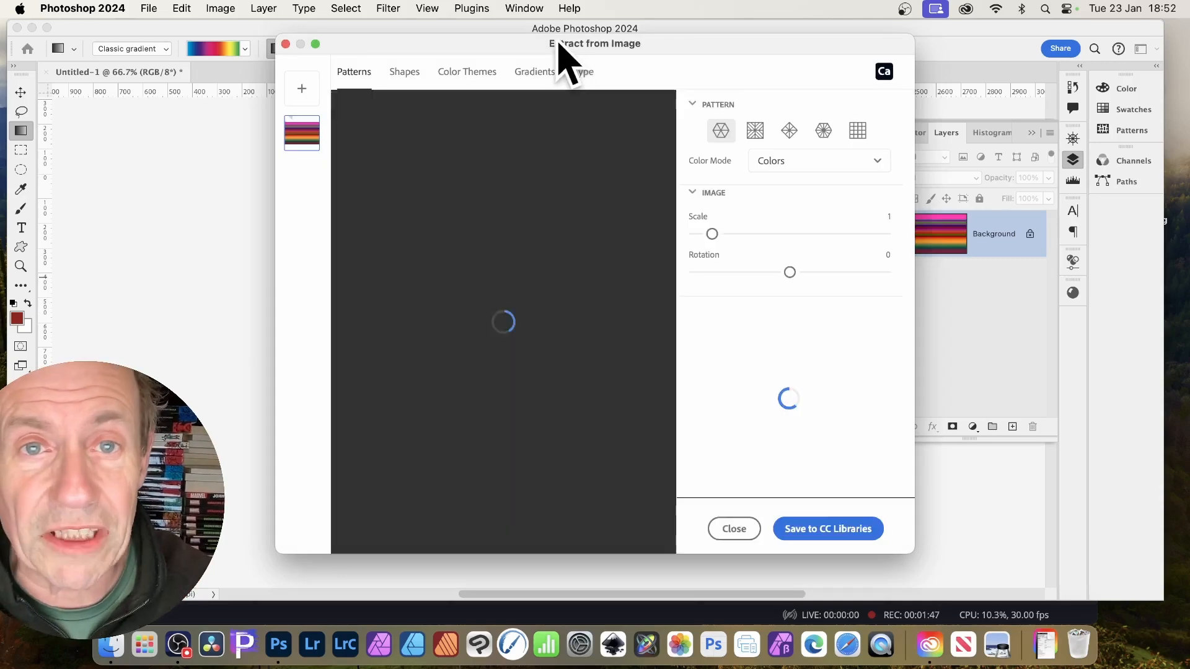
left_click_drag(560, 45, 805, 56)
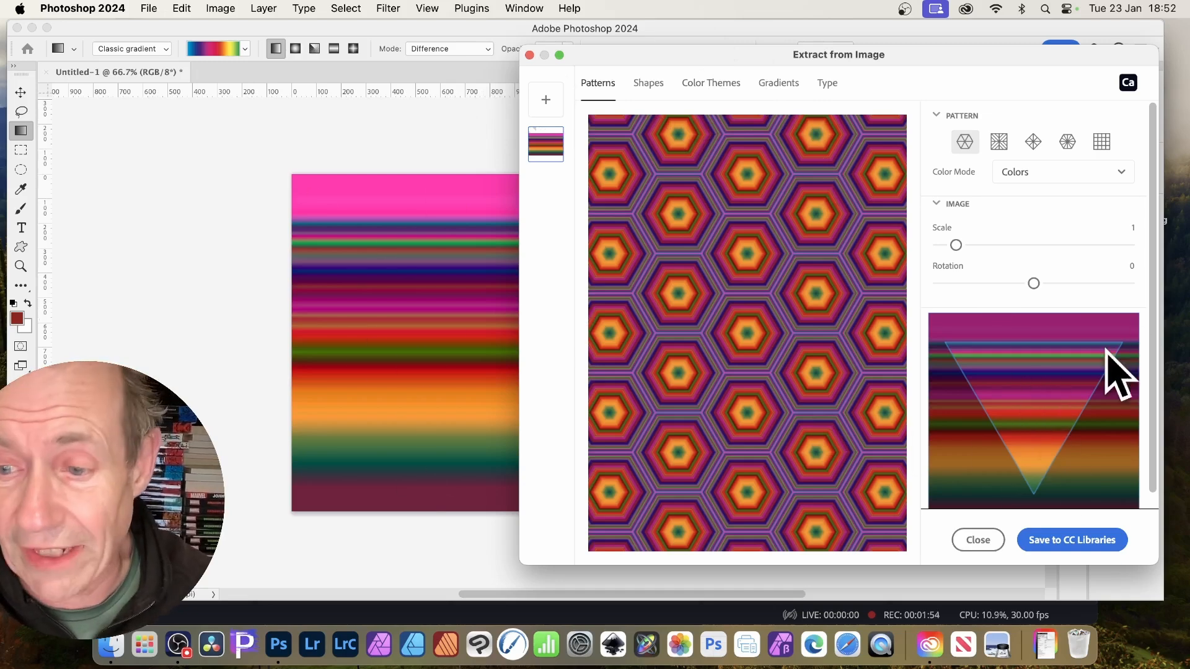
mouse_move(956, 245)
left_mouse_down()
mouse_move(1004, 243)
mouse_move(951, 243)
left_mouse_up()
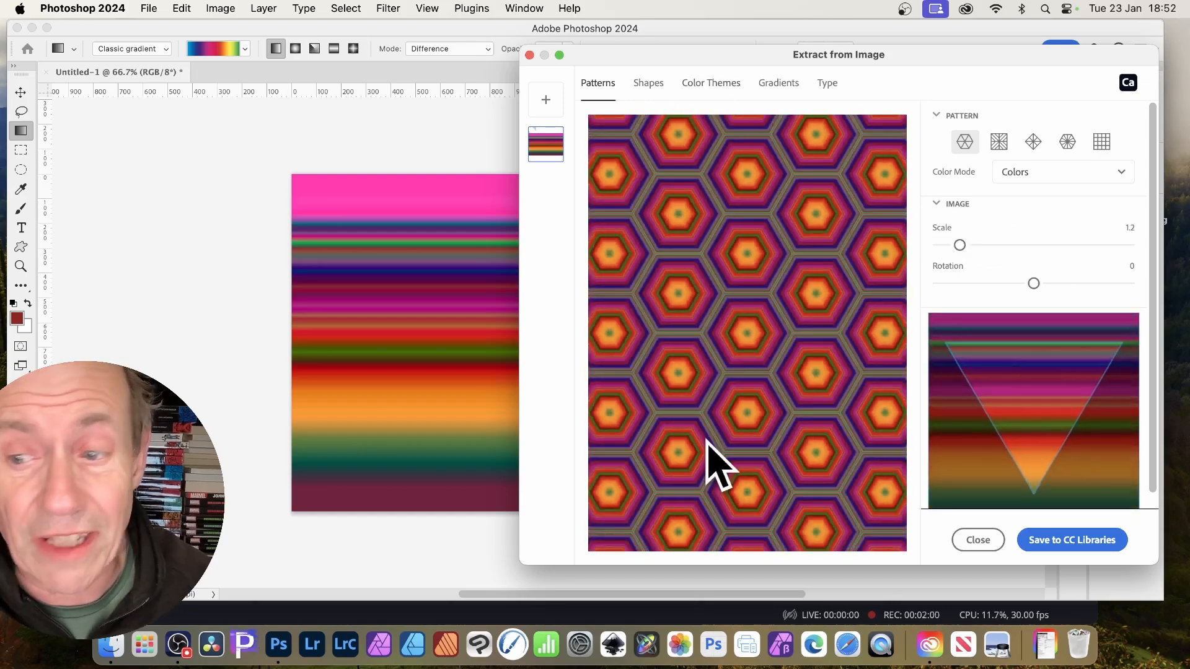
scroll(1028, 393, "down", 1)
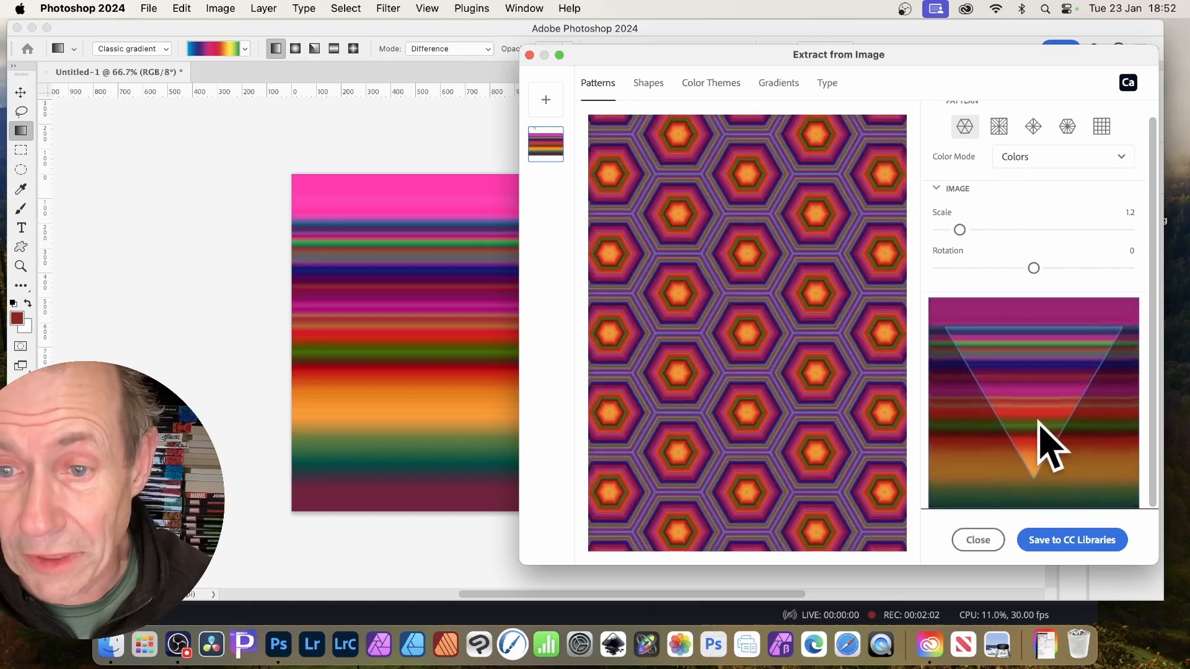
left_click(1066, 542)
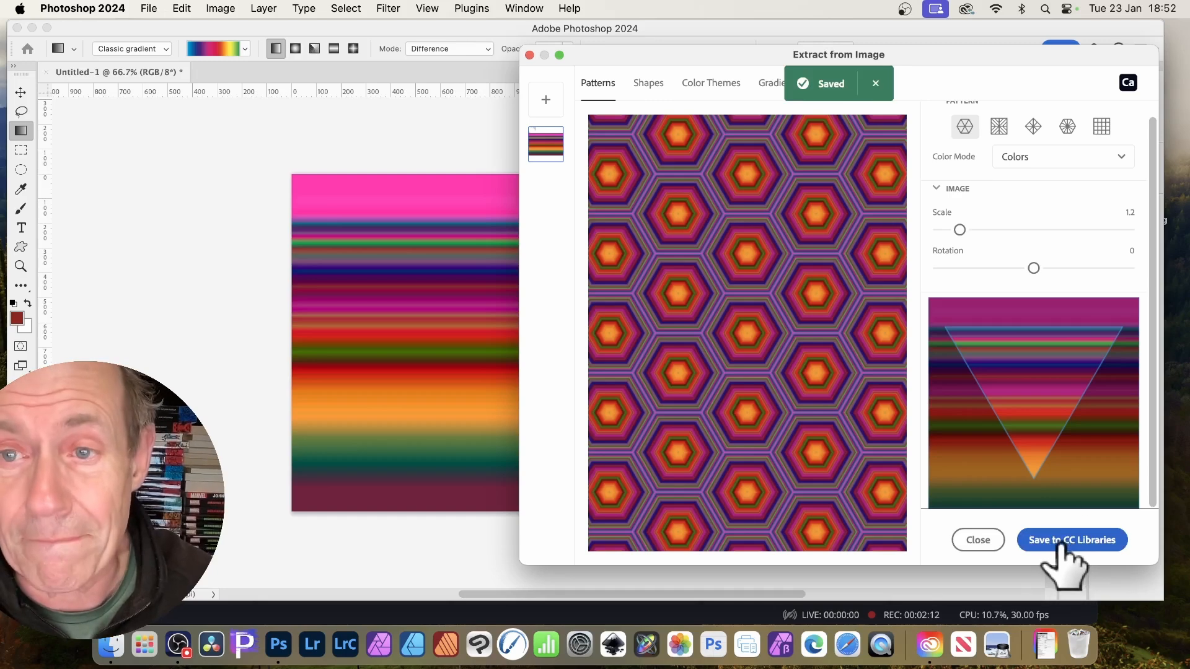
Save two more patterns of the striped image to CC Libraries, using the second and third pattern layouts (vertical stripes and diamonds).
left_click(999, 127)
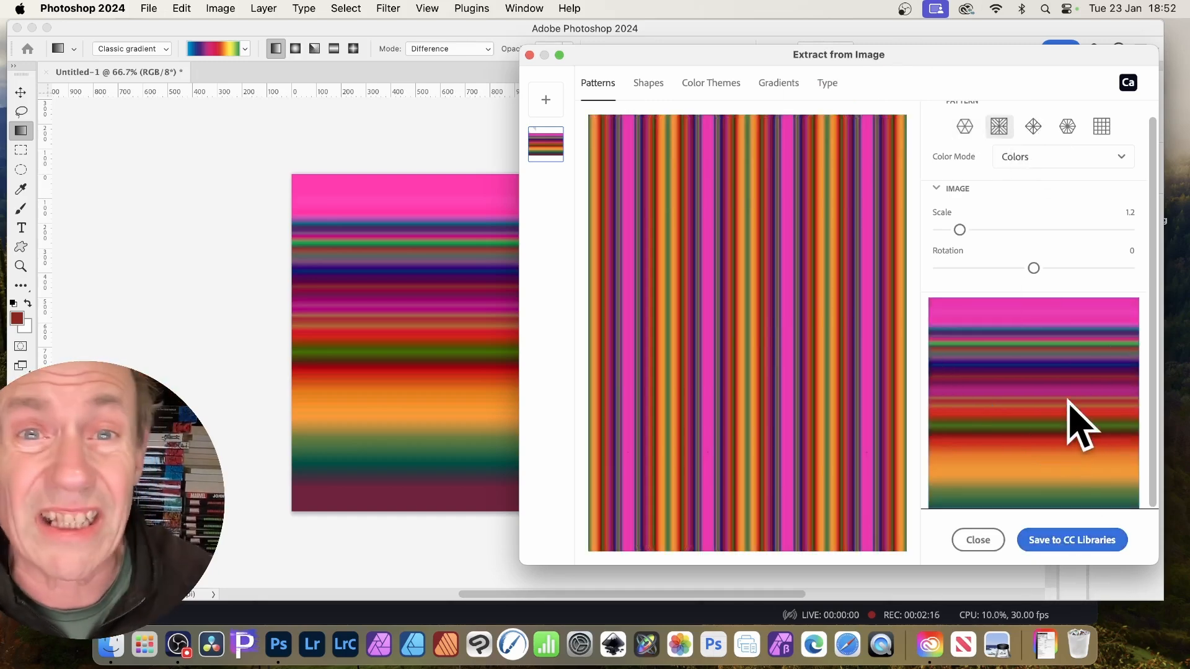
left_click(1068, 541)
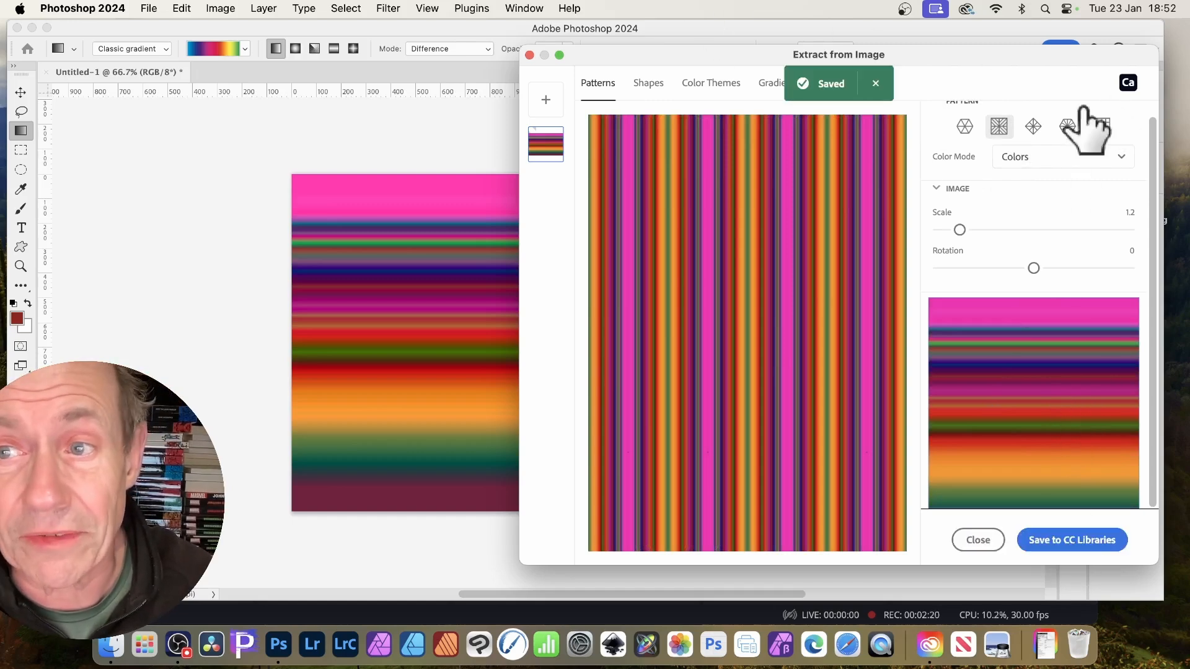
left_click(1032, 128)
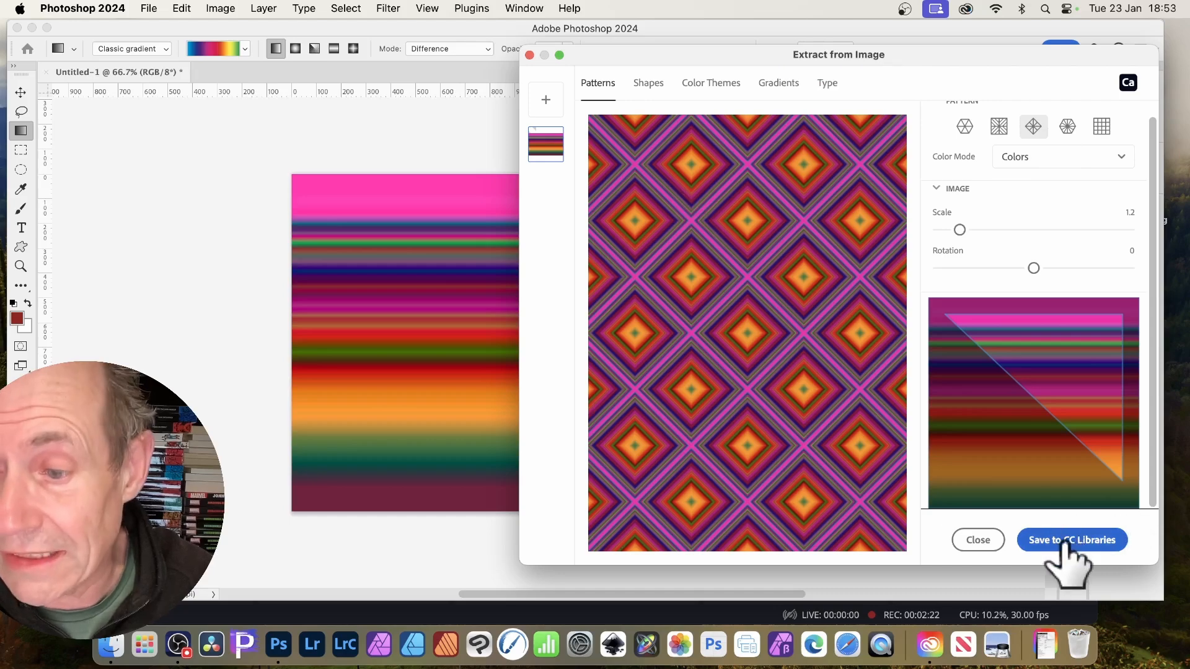
left_click(1036, 543)
Rotate the diamond layout's source image to -59, reposition it, set its scale to 4.2, save the pattern to CC Libraries and close the extraction window.
left_click(959, 229)
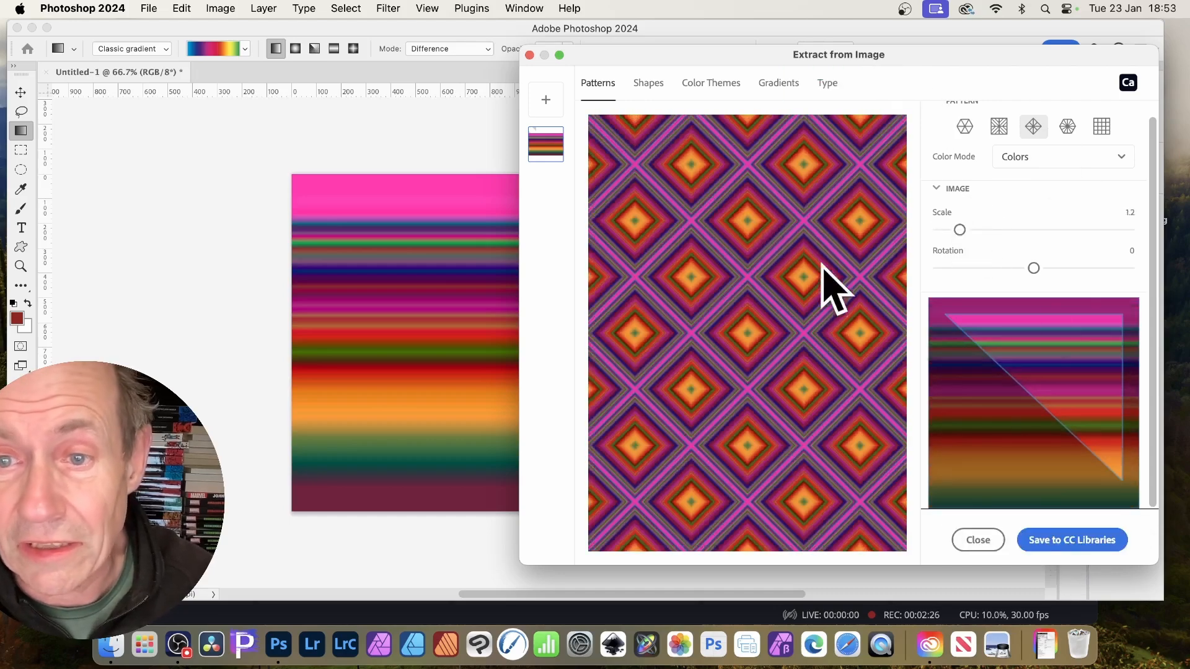
left_click_drag(1030, 267, 1002, 268)
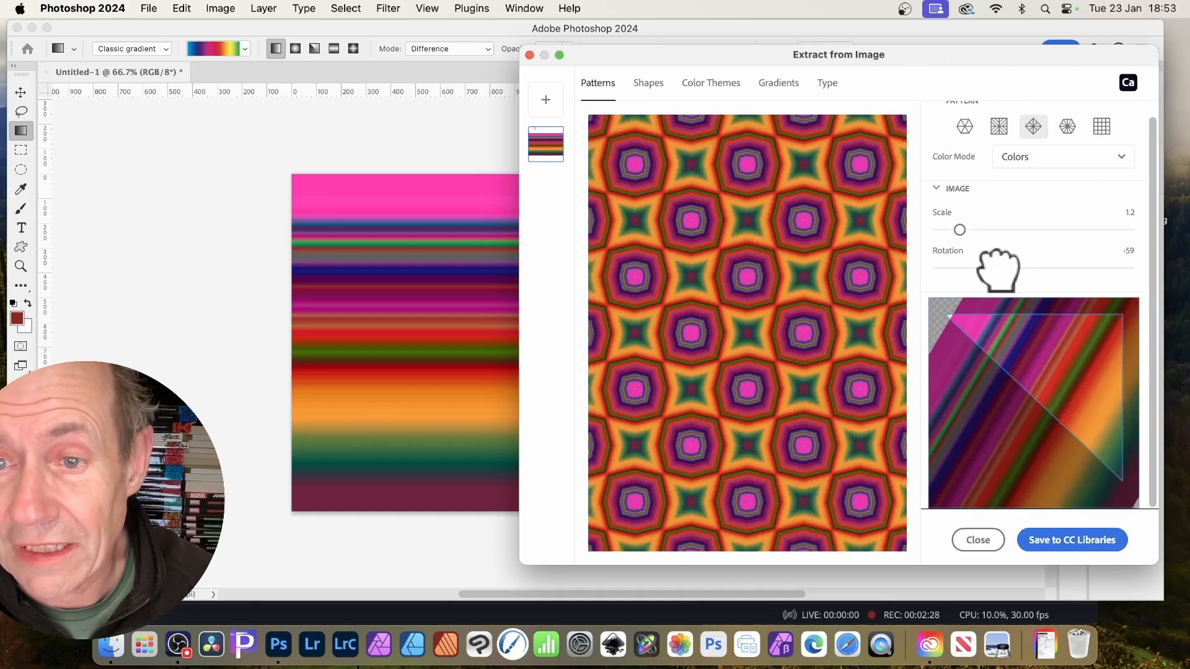
left_click_drag(1058, 393, 1097, 486)
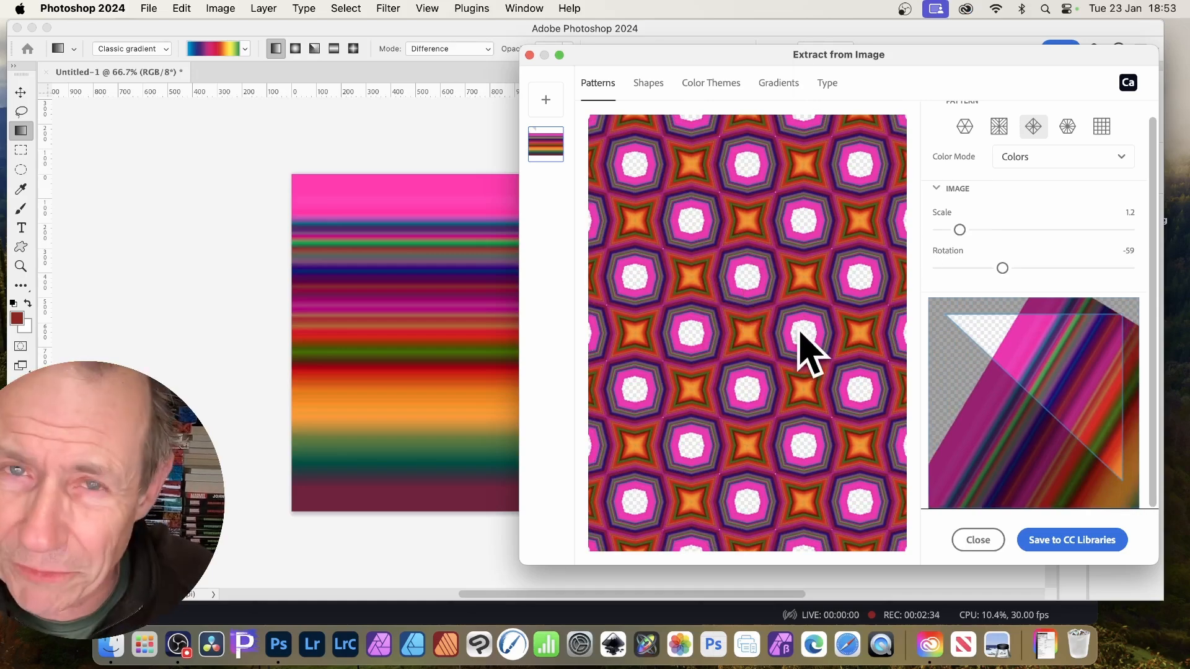
left_click_drag(1057, 385, 954, 279)
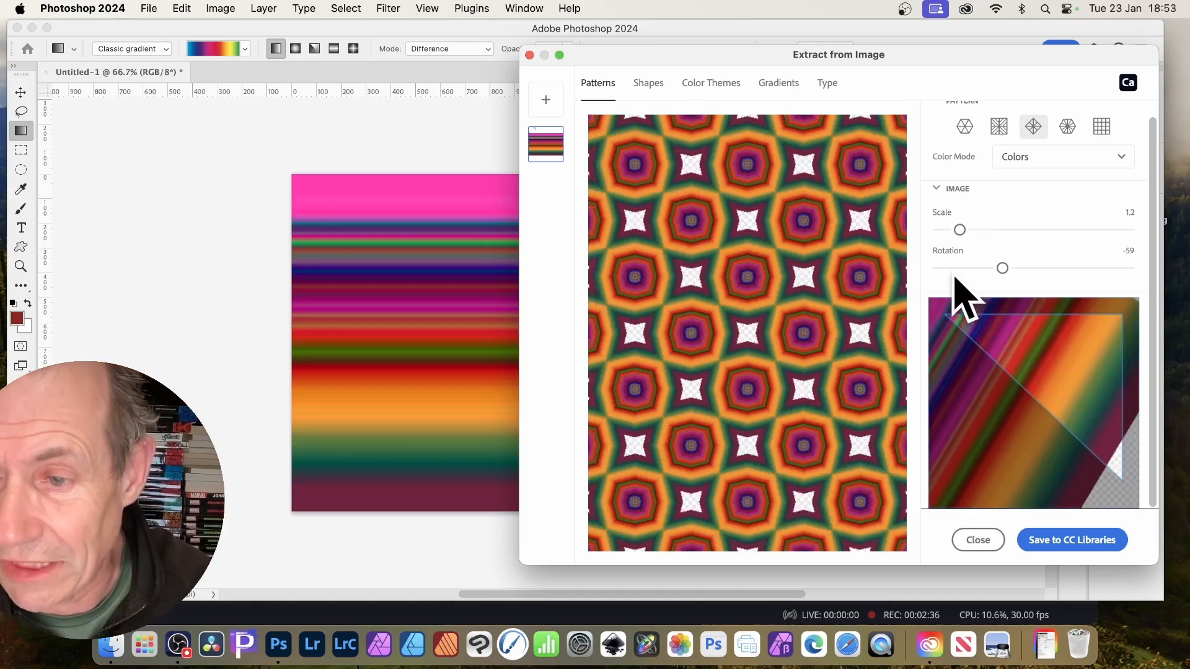
left_click_drag(1044, 403, 1062, 392)
left_click_drag(959, 229, 1017, 230)
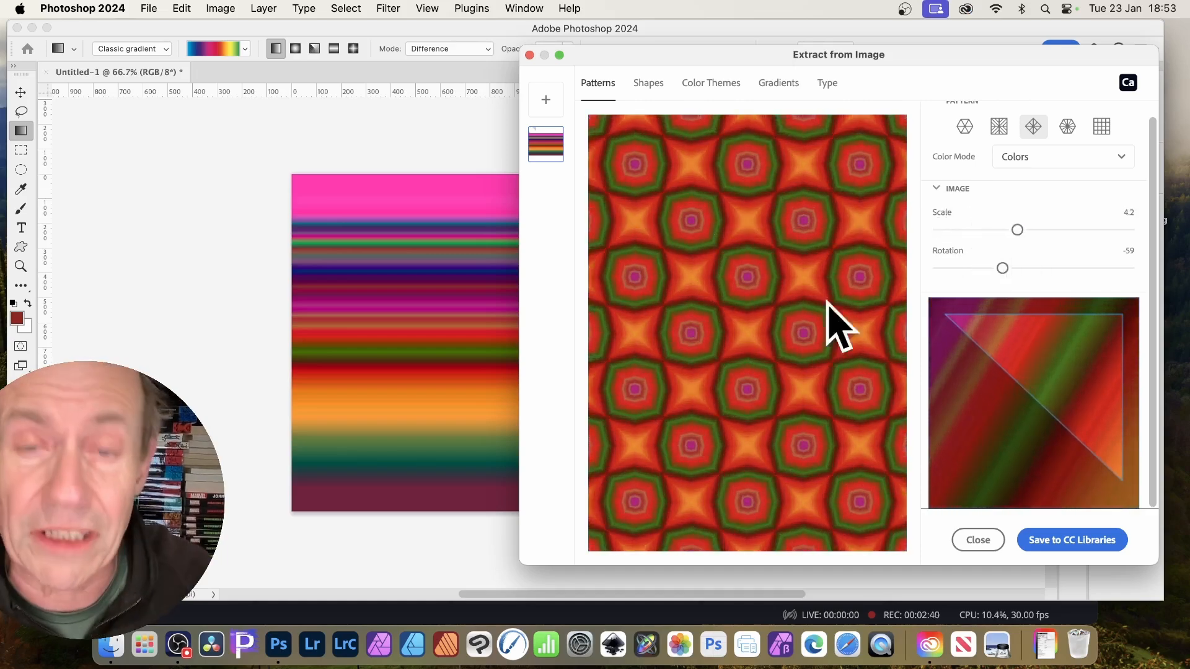
left_click(1088, 541)
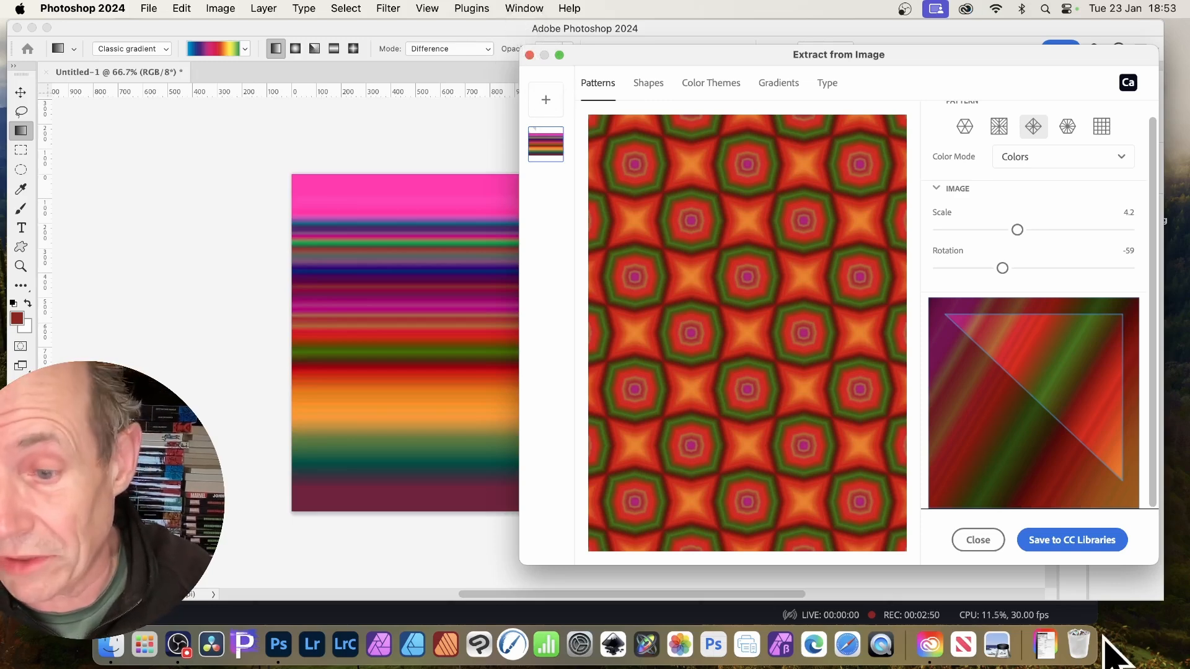
left_click(529, 54)
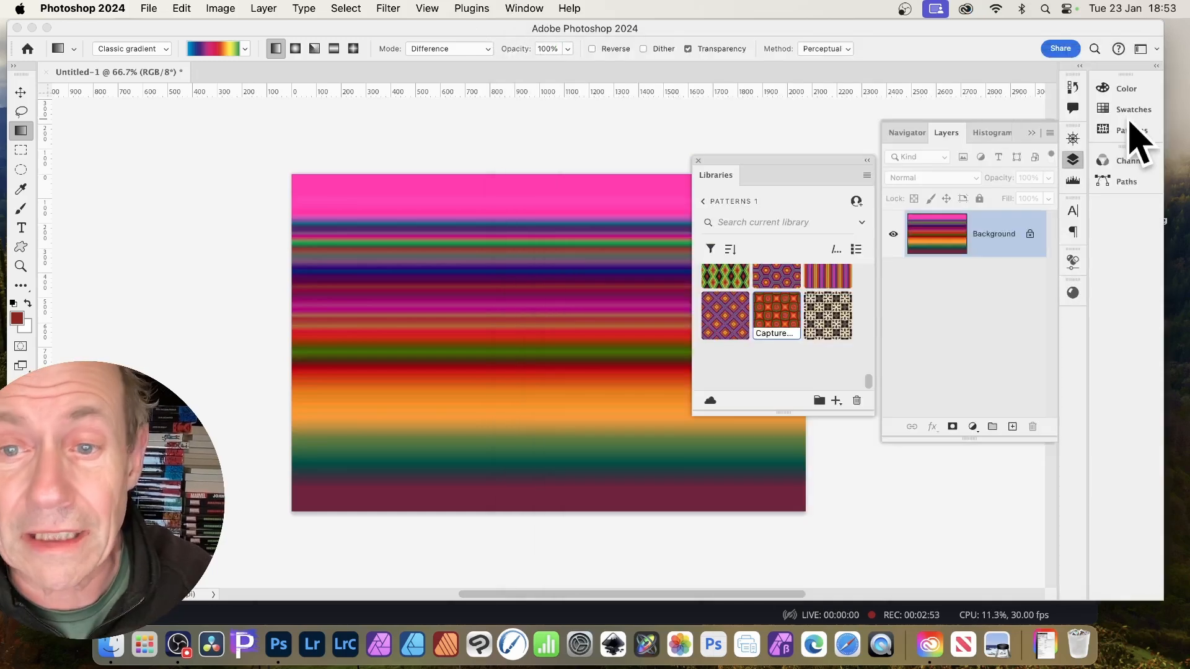
Create a pattern preset from the captured diamond pattern in Patterns 1 and apply that pattern to the document as a pattern fill.
right_click(724, 312)
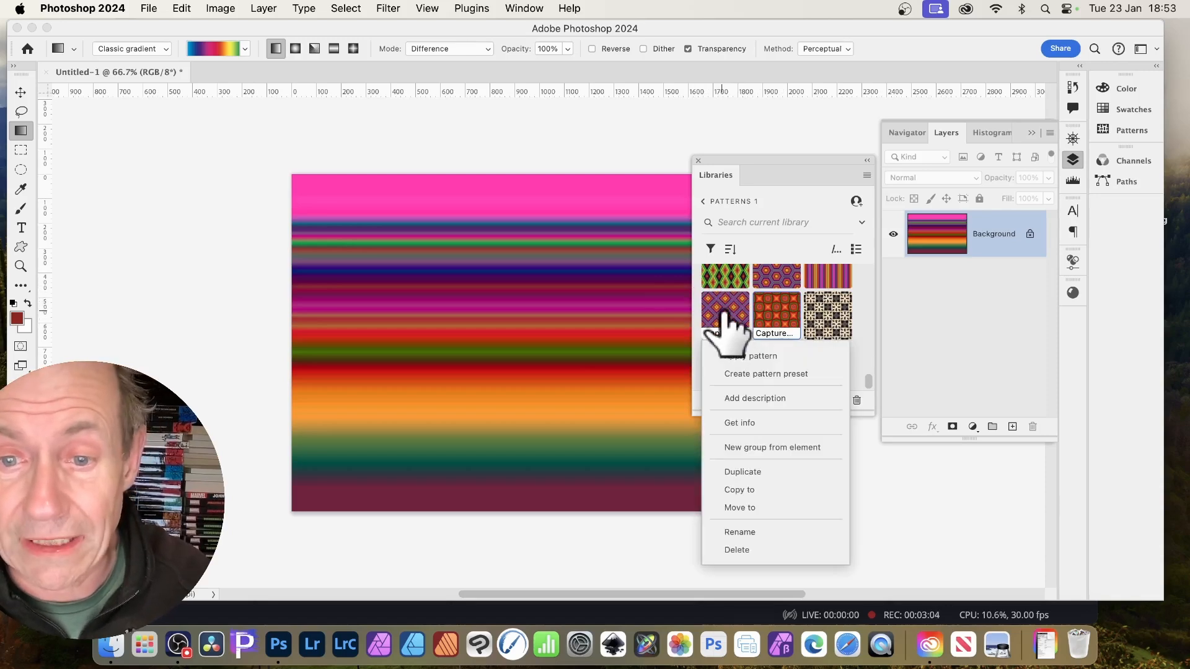
left_click(779, 374)
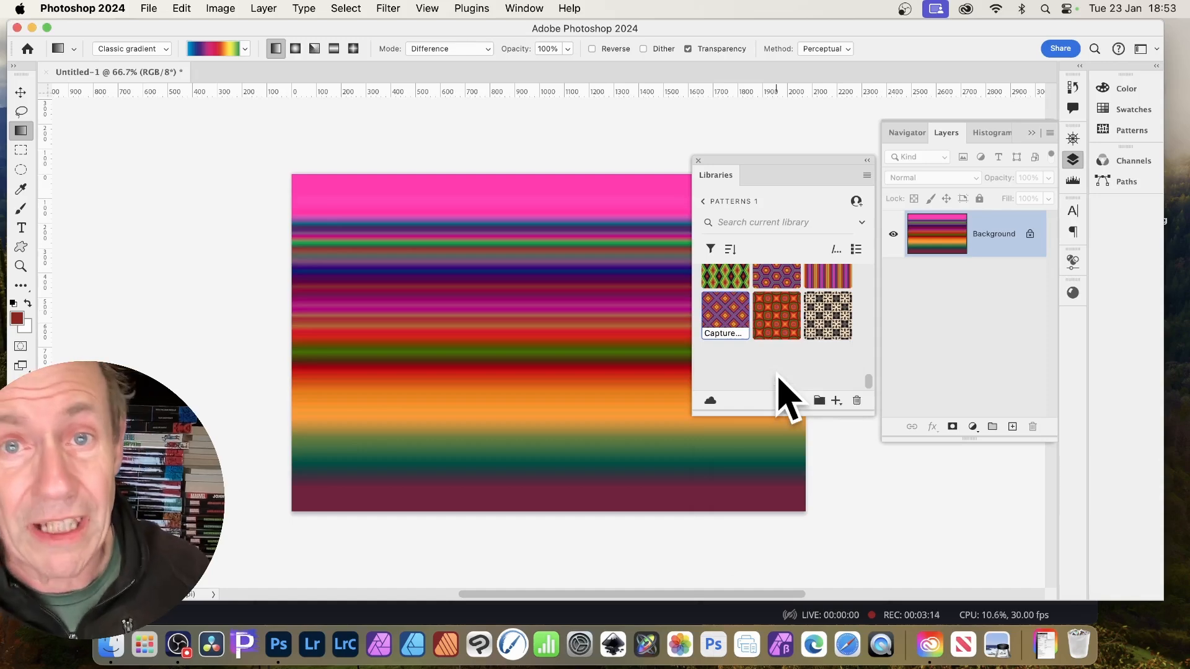
right_click(736, 313)
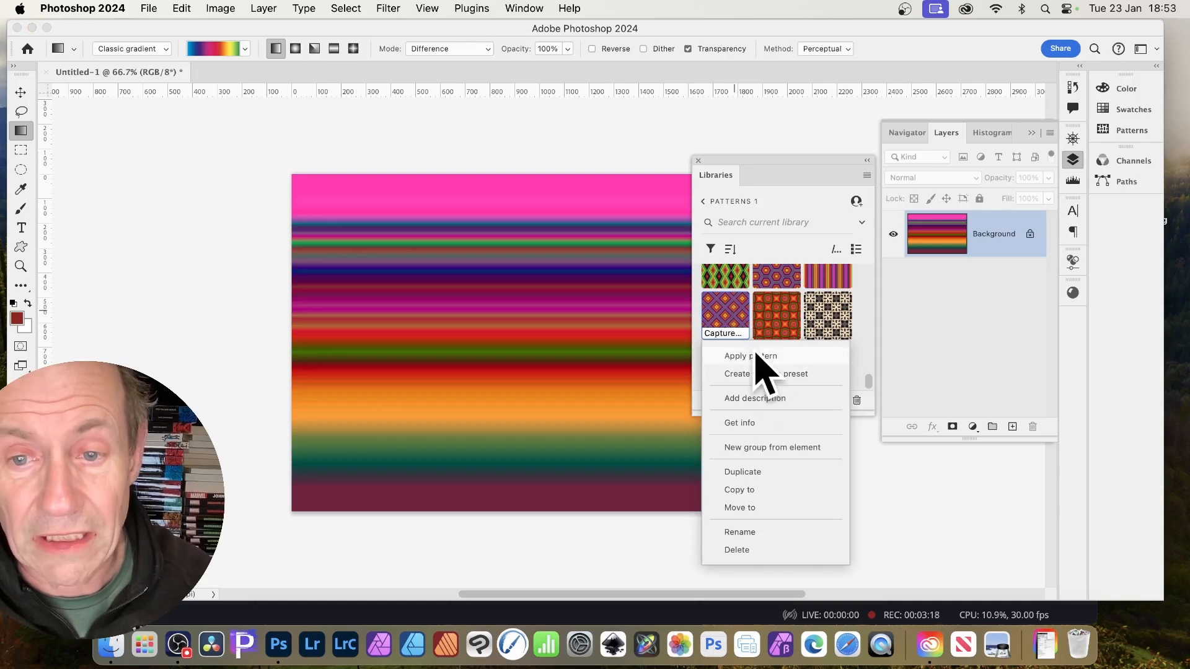
left_click(758, 357)
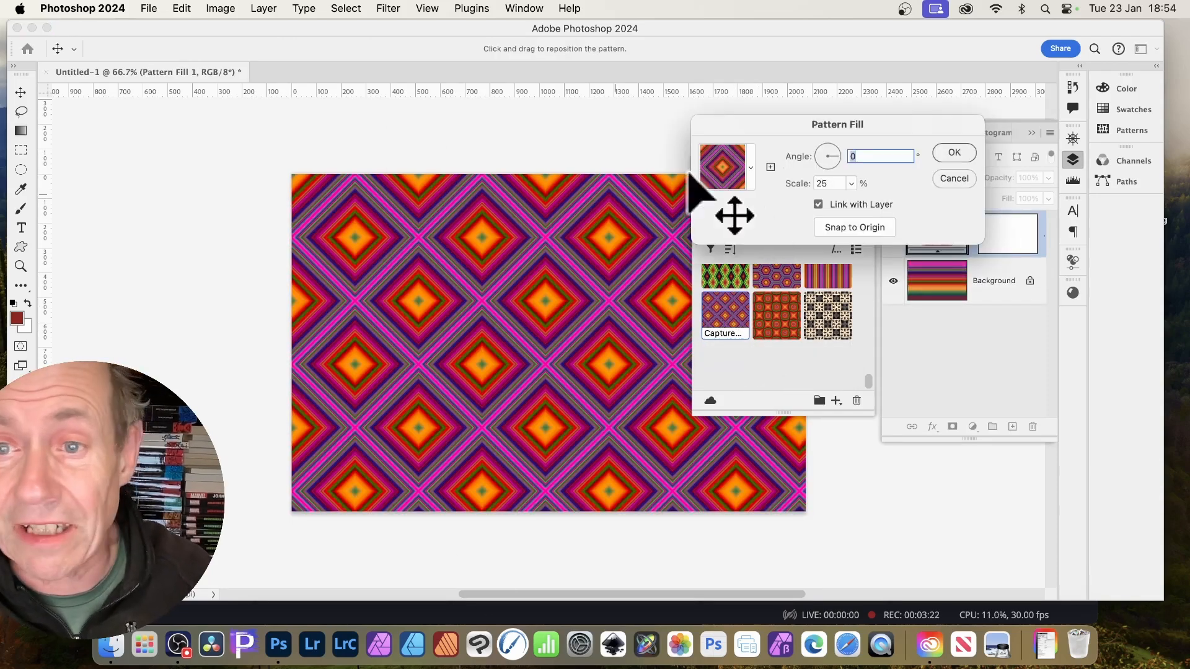
Set the pattern fill's scale to 78%, shift the pattern upward and slightly left on the canvas, and accept the fill.
left_click(851, 184)
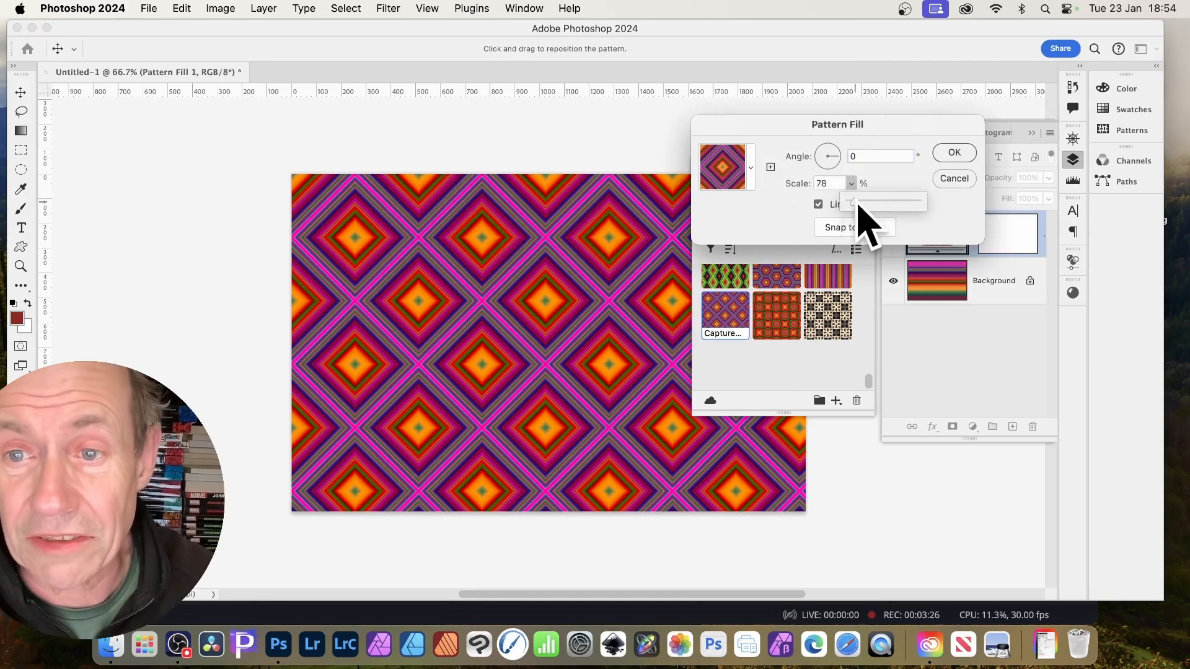
left_click_drag(859, 204, 855, 203)
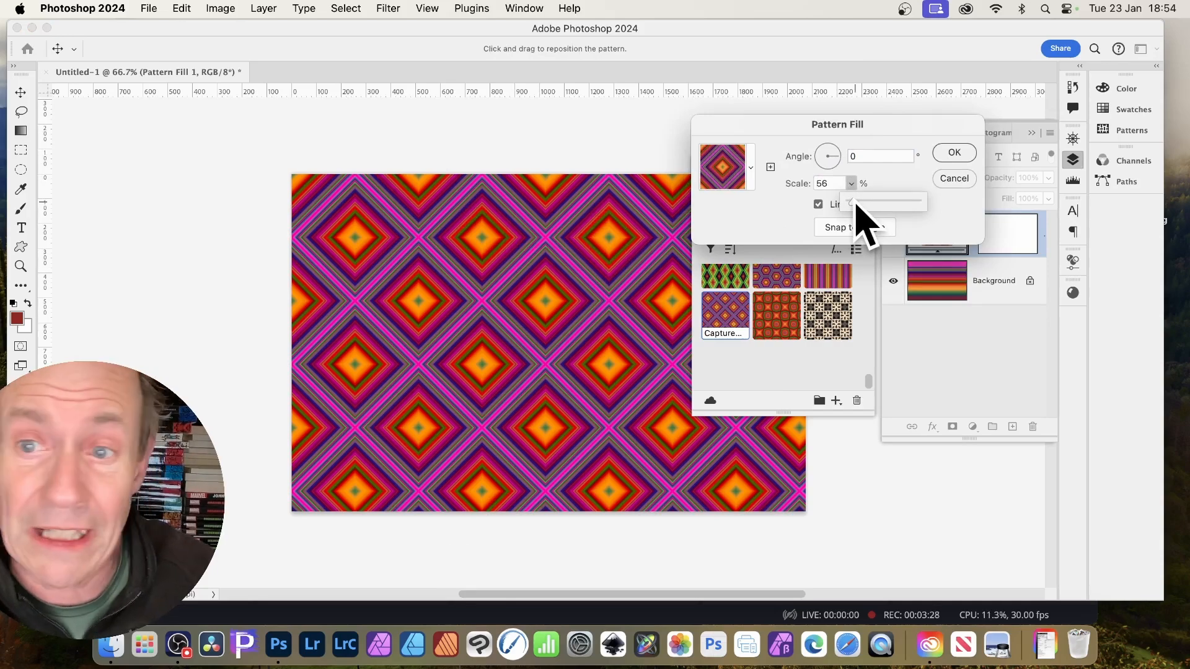
left_click(859, 211)
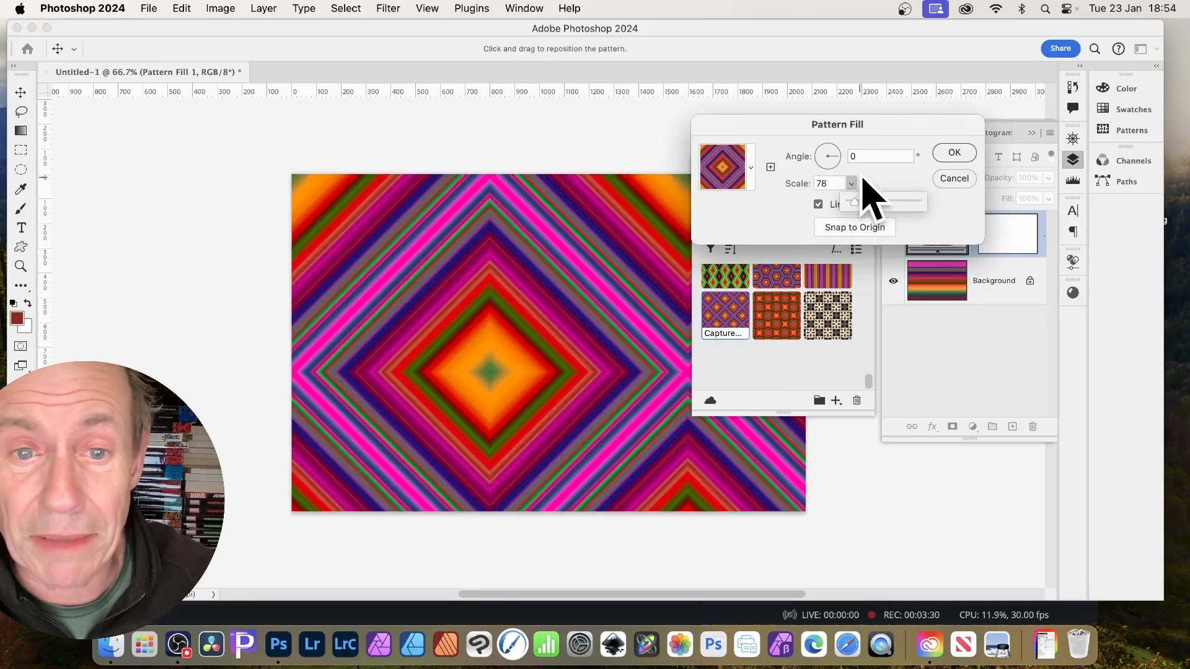
left_click_drag(458, 319, 435, 208)
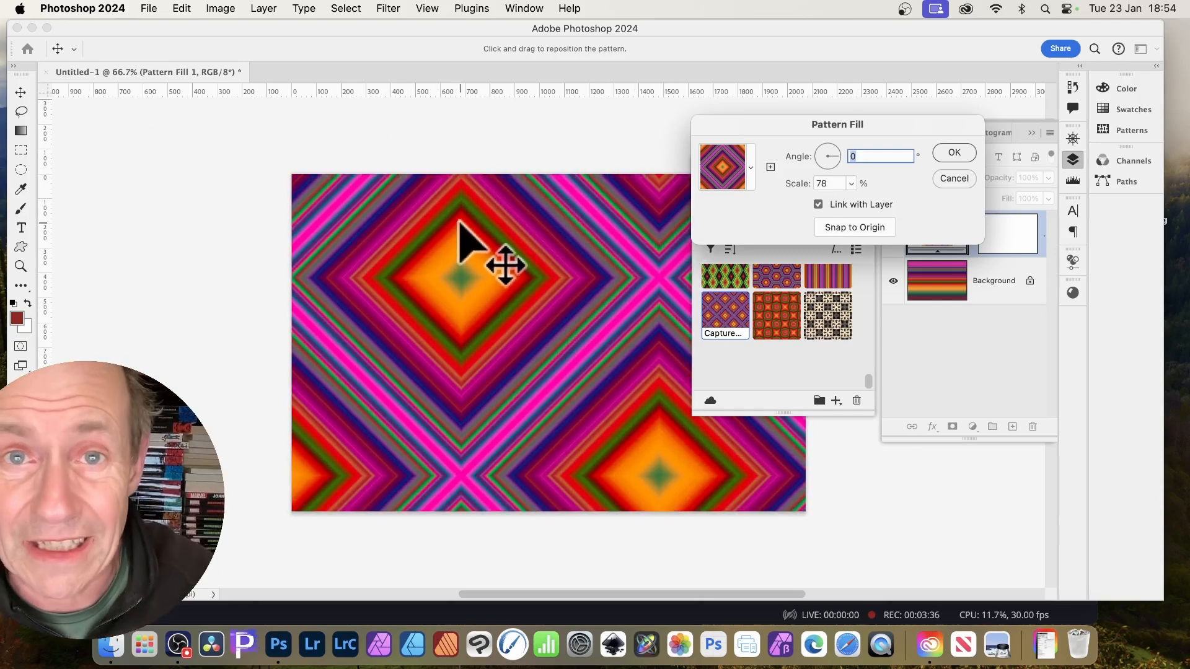
left_click(958, 154)
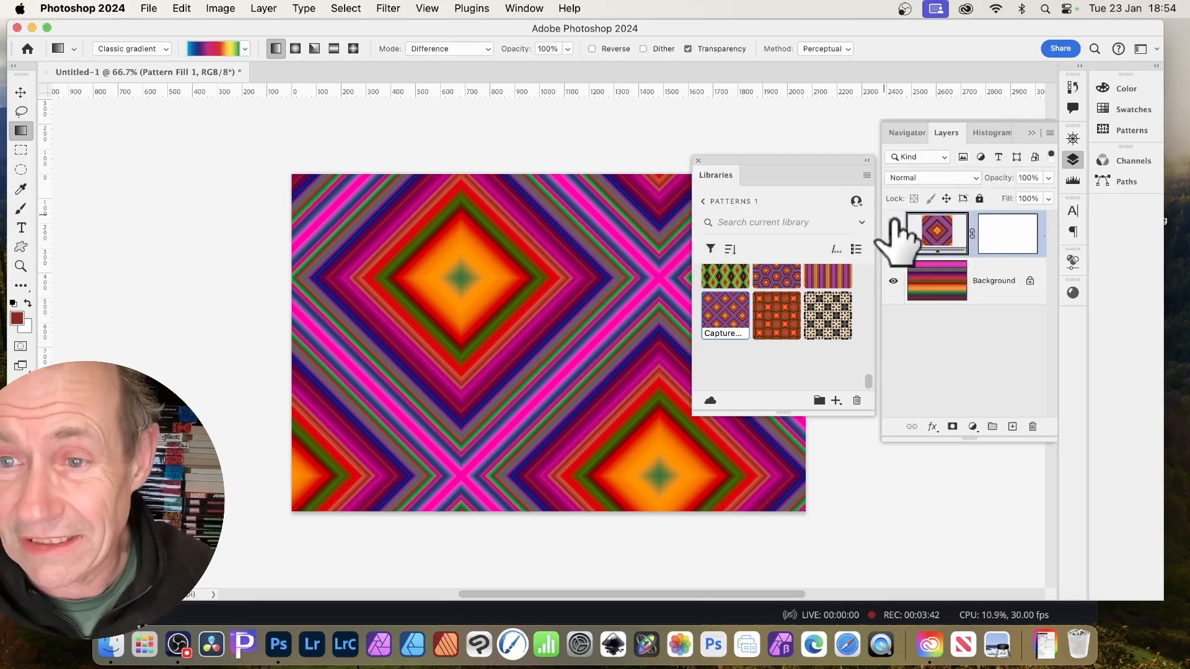
Reopen the pattern fill layer's settings to review its angle and scale options, and close them without applying changes.
double_click(936, 234)
left_click_drag(863, 121, 806, 149)
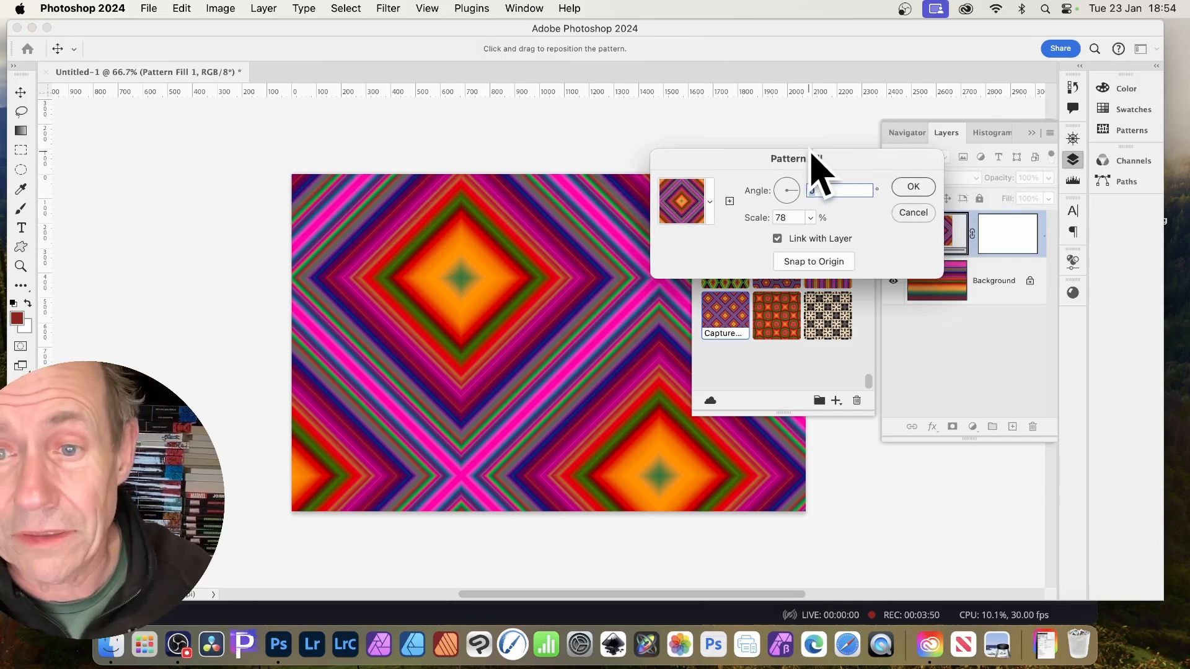
left_click(922, 212)
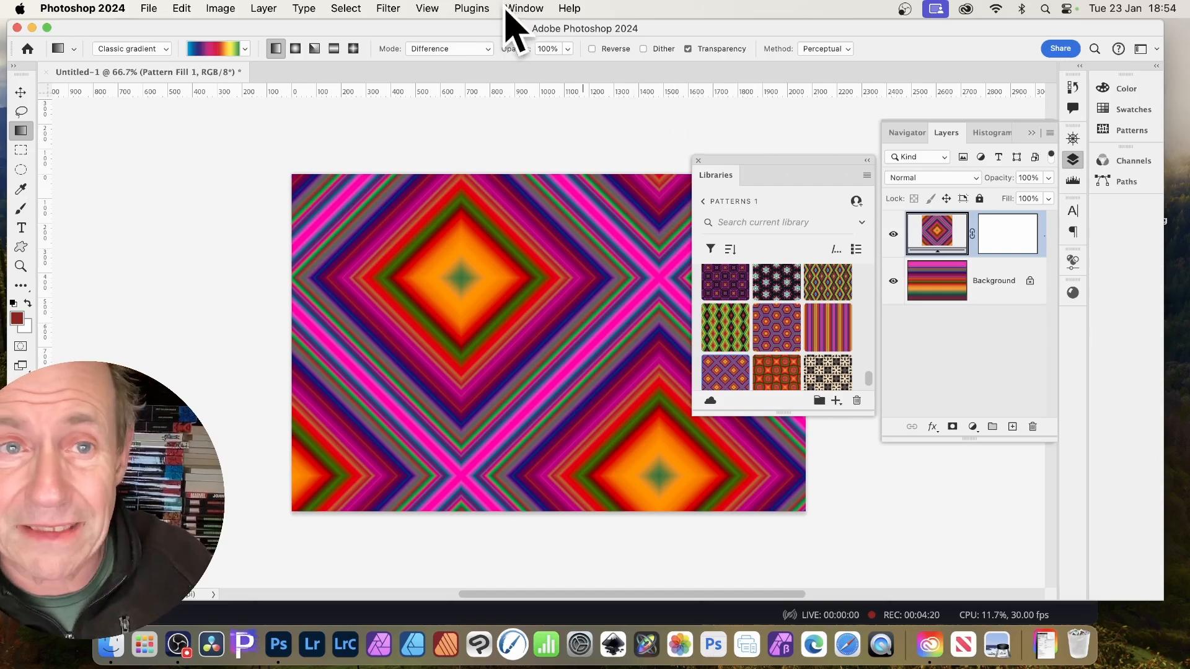
left_click(427, 8)
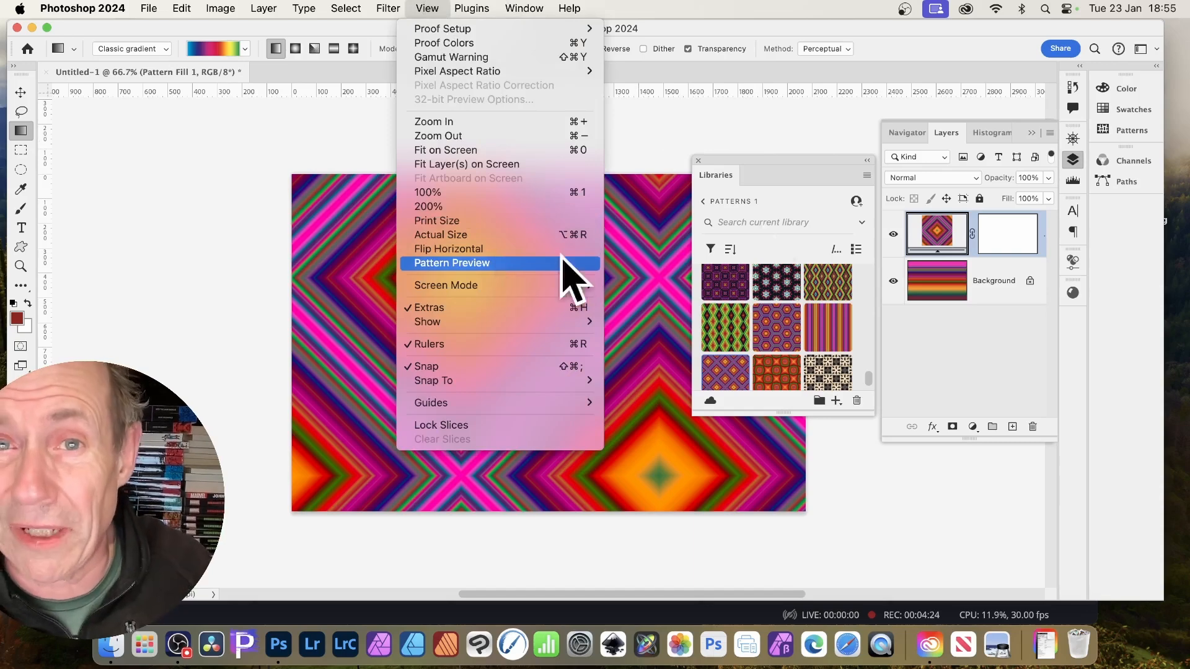
left_click(907, 132)
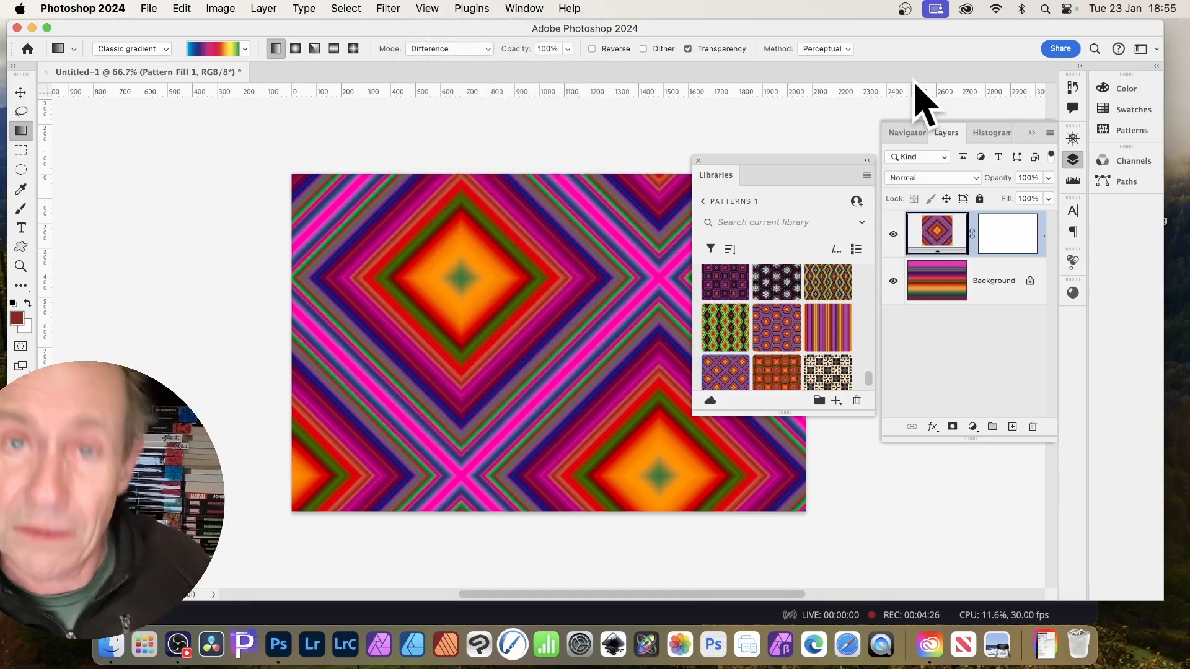